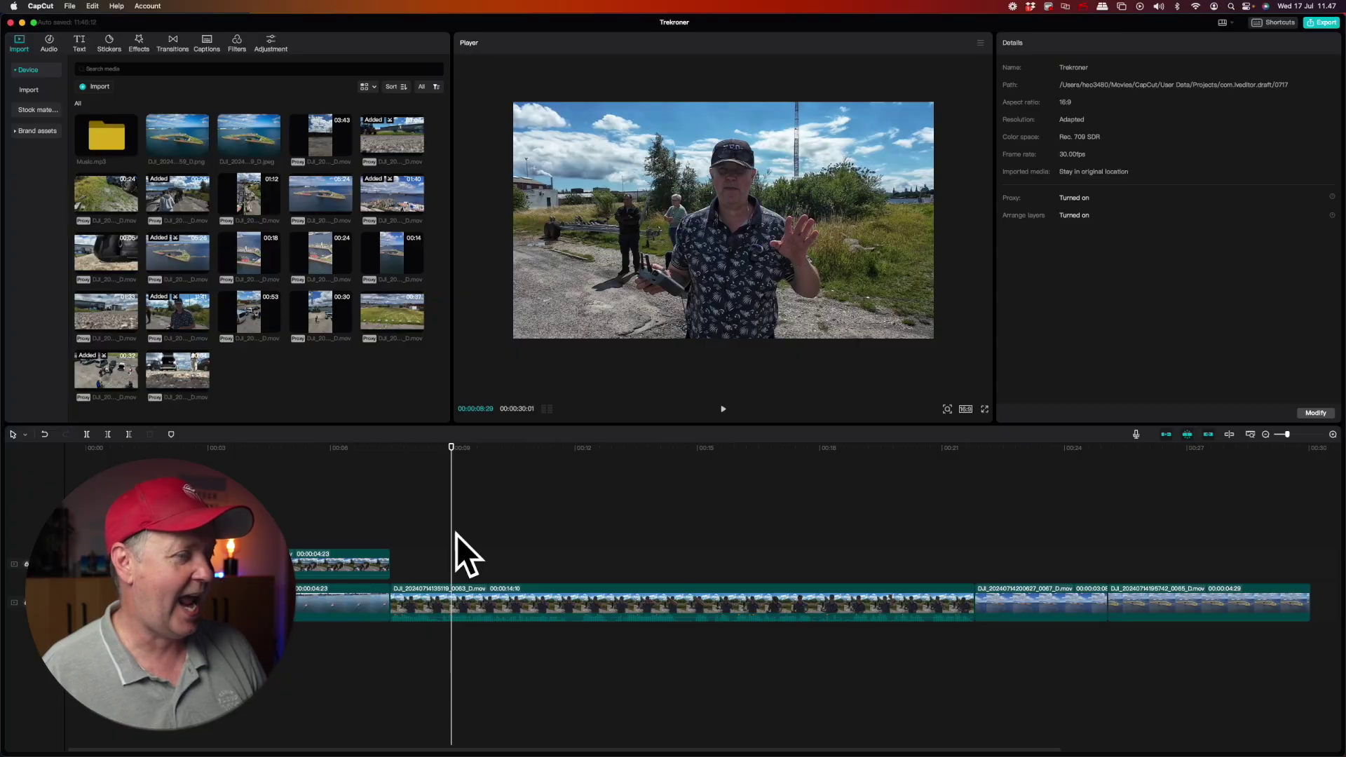
# Move the playhead to the harbour drone shot at 00:21:24, zoom in, and select the middle clip
pyautogui.click(971, 550)
pyautogui.moveTo(972, 446); pyautogui.dragTo(976, 446)
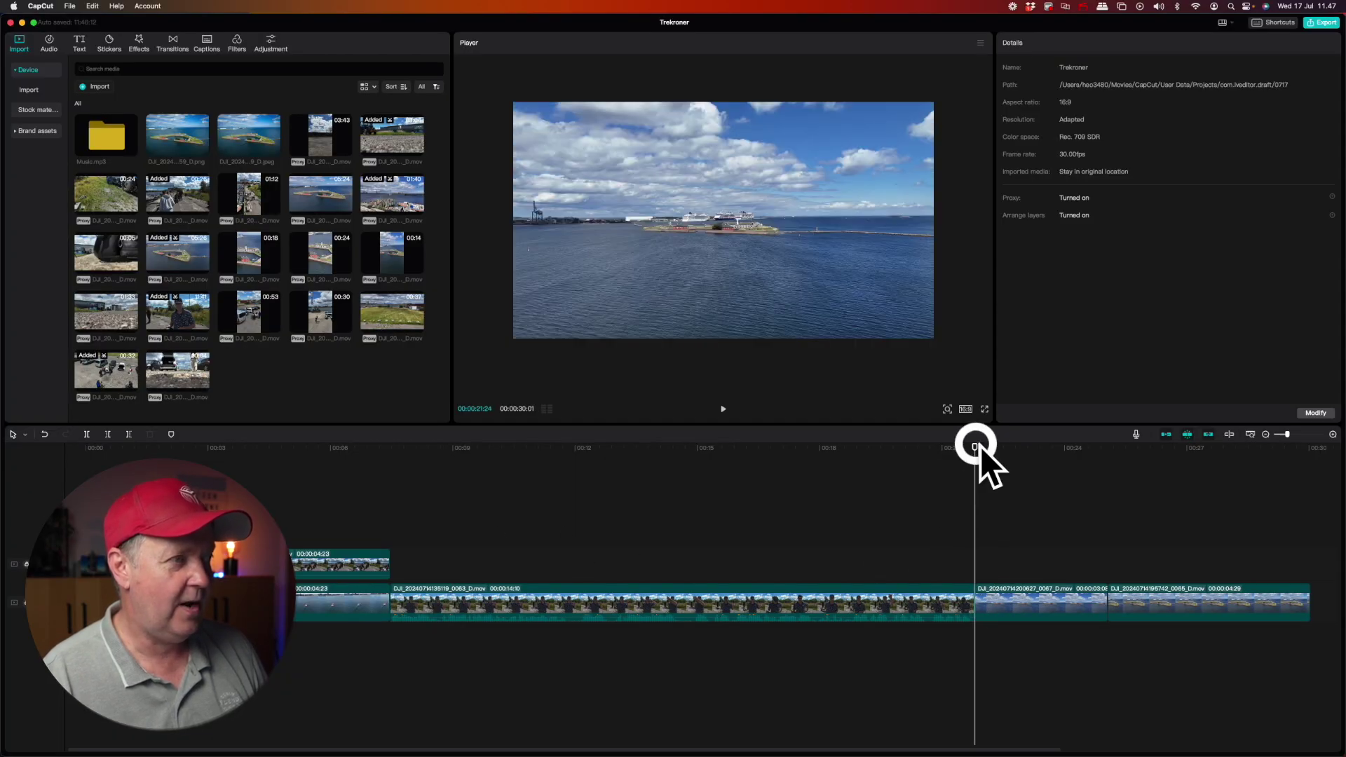
pyautogui.moveTo(1286, 434); pyautogui.dragTo(1296, 434)
pyautogui.hscroll(5, 776, 508)
pyautogui.click(700, 600)
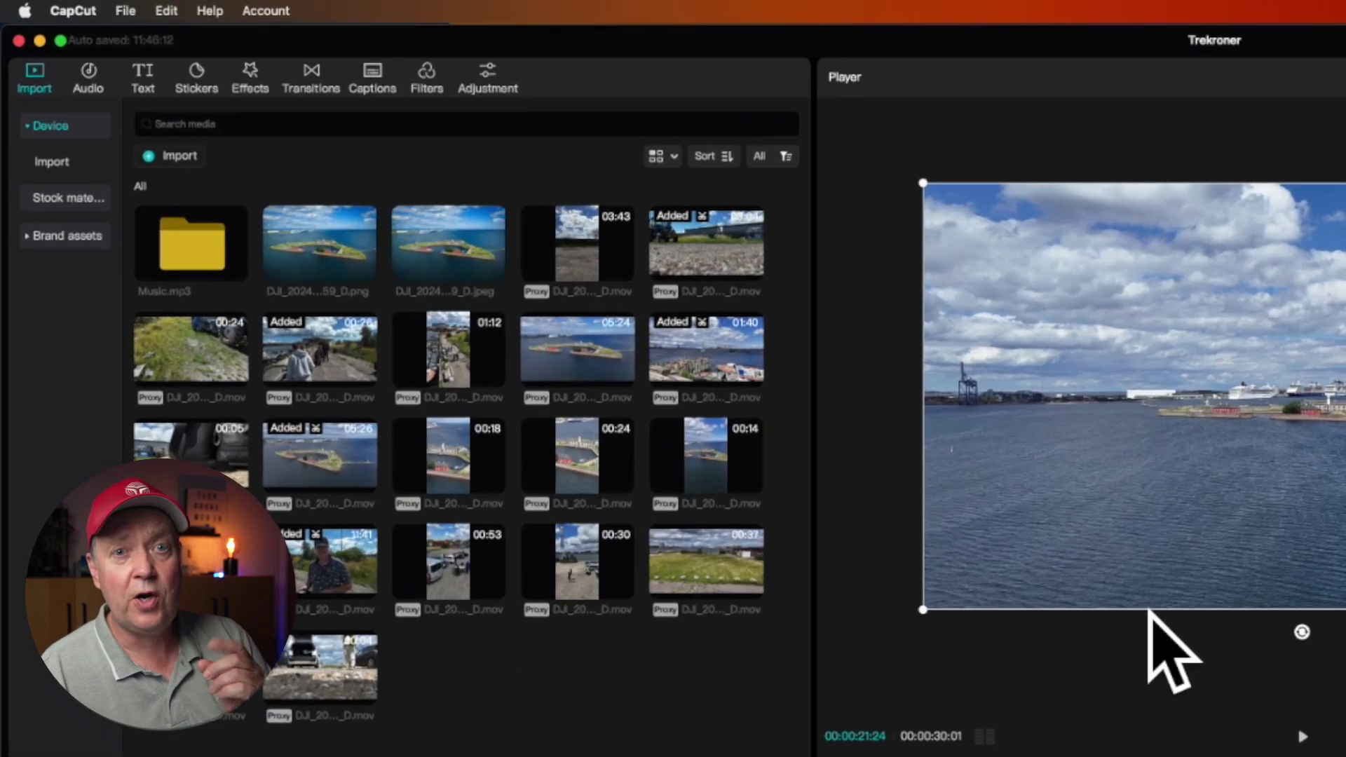
# Add a Default text title at 00:21:24, trimmed to about the harbour clip's length
pyautogui.click(142, 72)
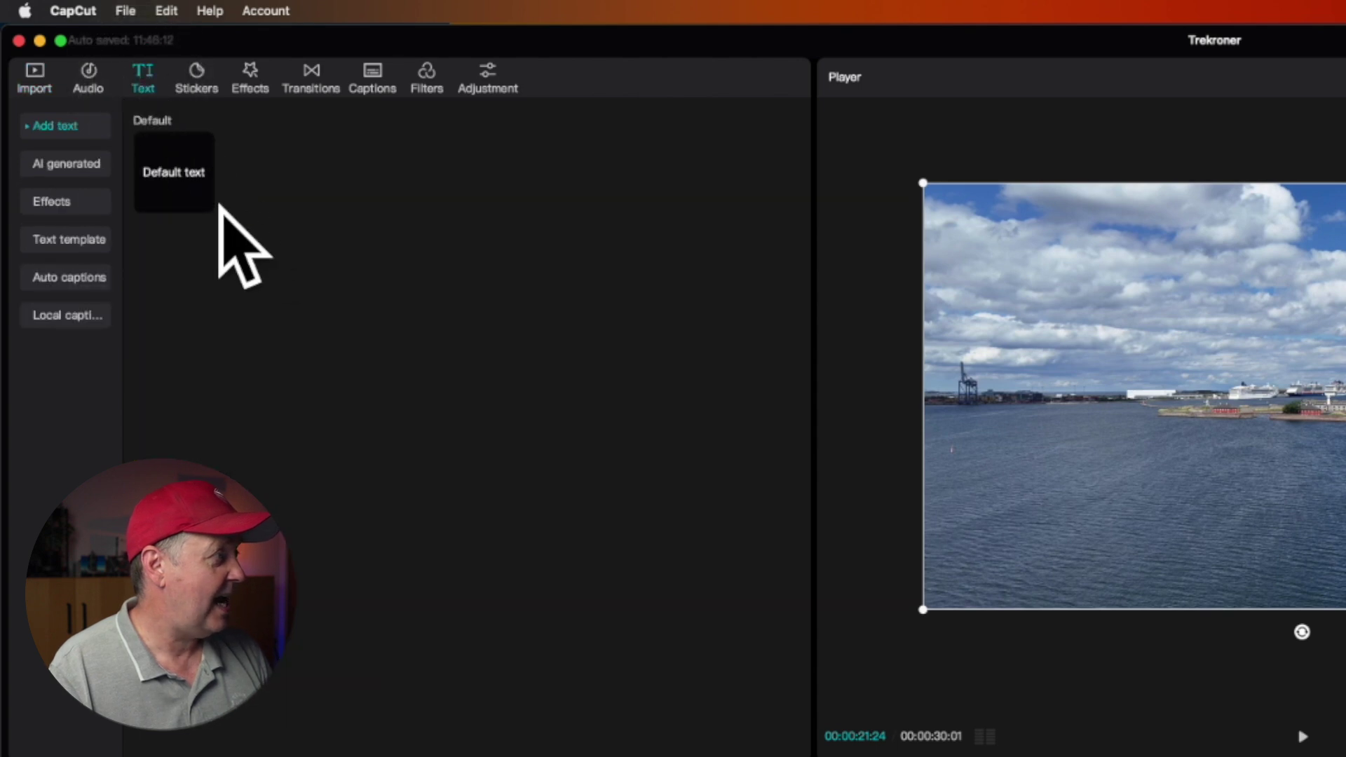
pyautogui.moveTo(208, 191)
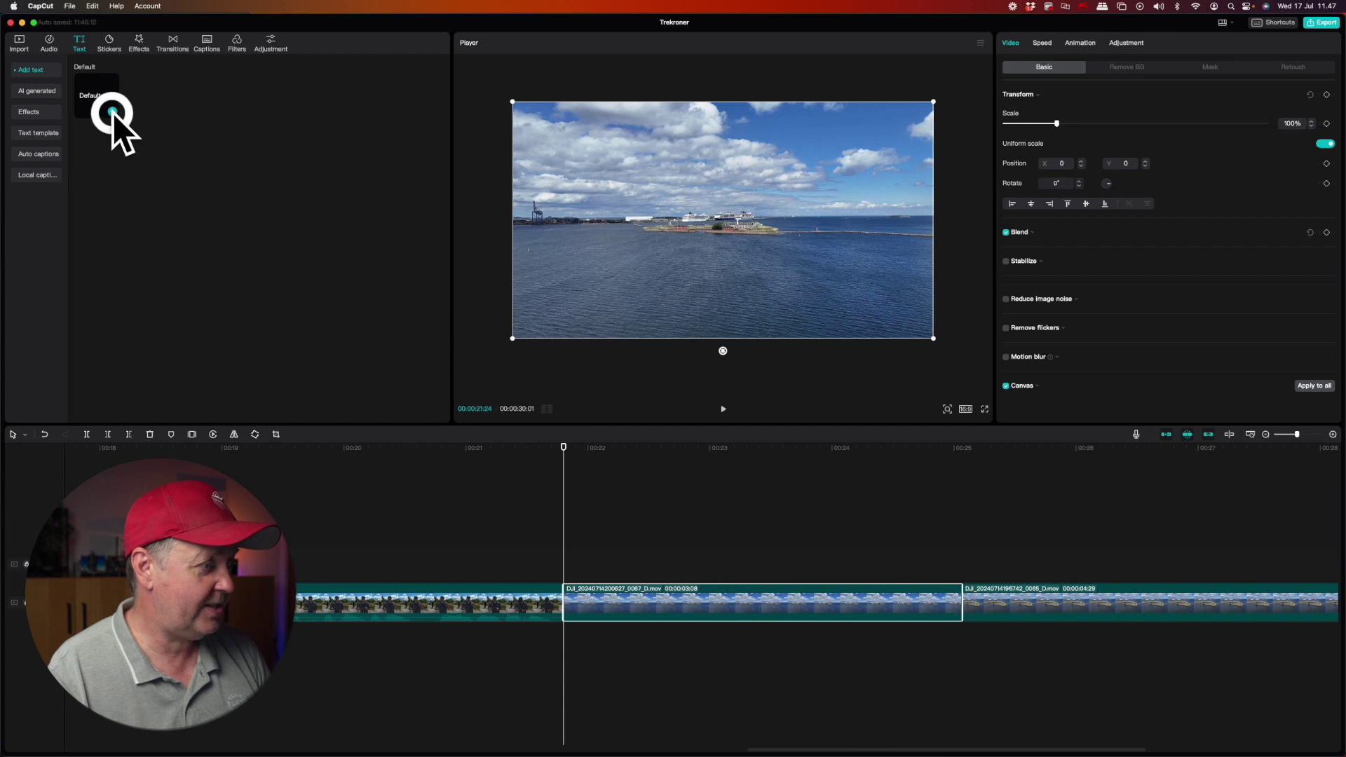
pyautogui.click(112, 112)
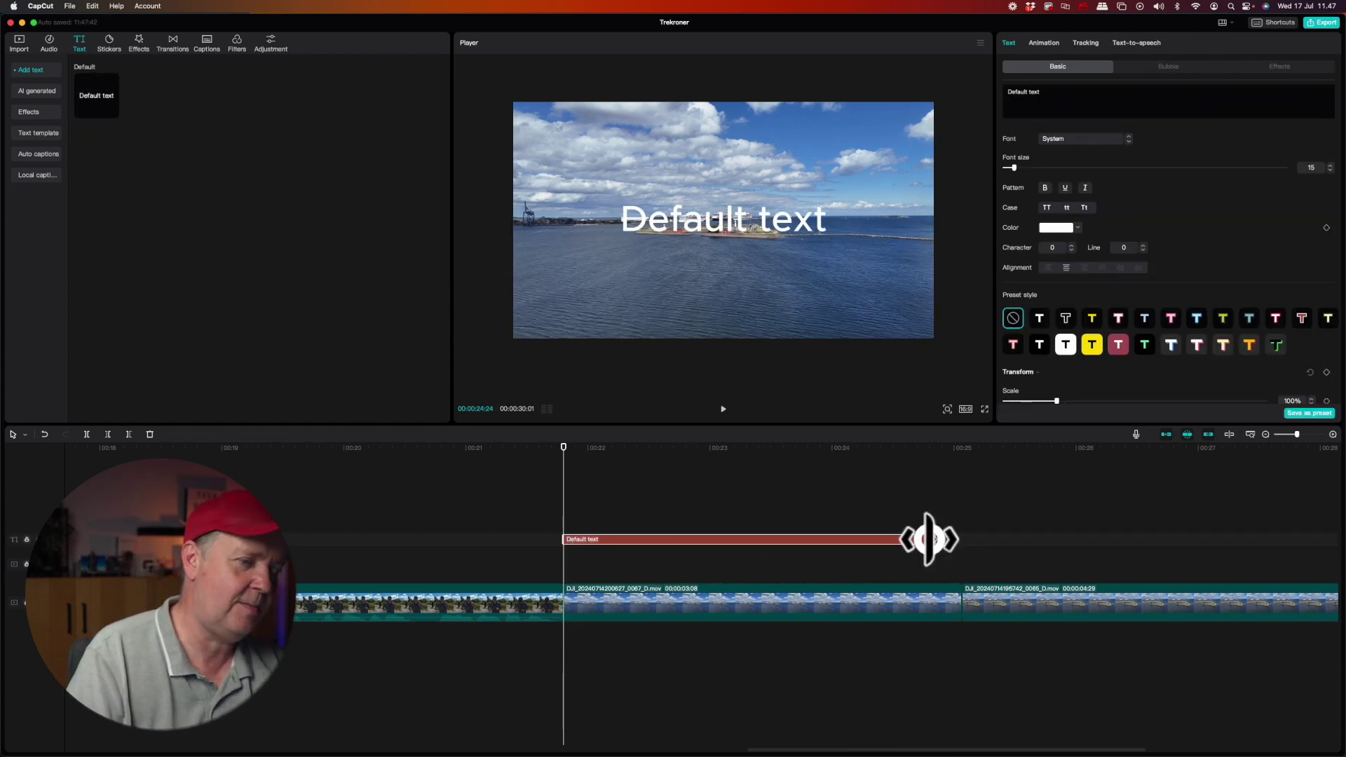
pyautogui.moveTo(941, 540)
pyautogui.mouseDown()
pyautogui.moveTo(751, 544)
pyautogui.moveTo(962, 540)
pyautogui.mouseUp()
pyautogui.click(714, 540)
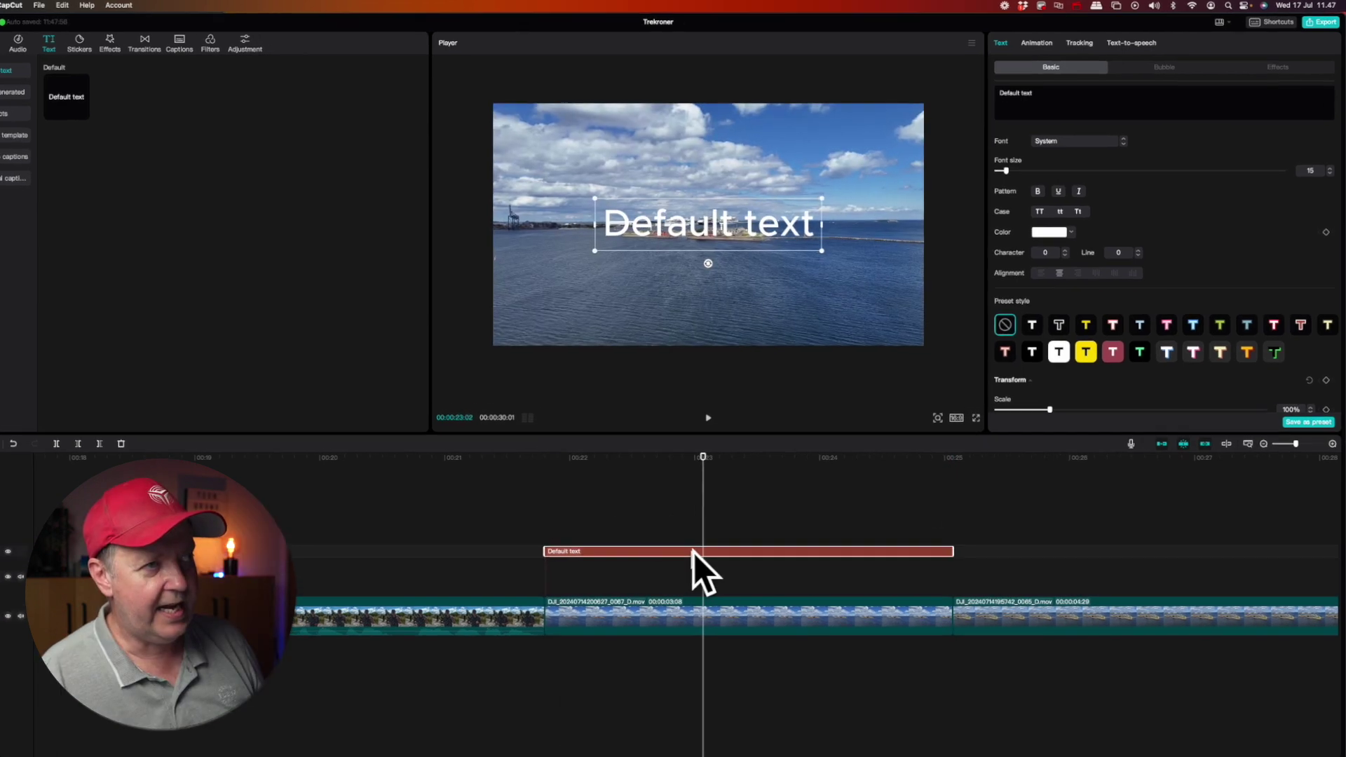
pyautogui.moveTo(1046, 93); pyautogui.dragTo(923, 79)
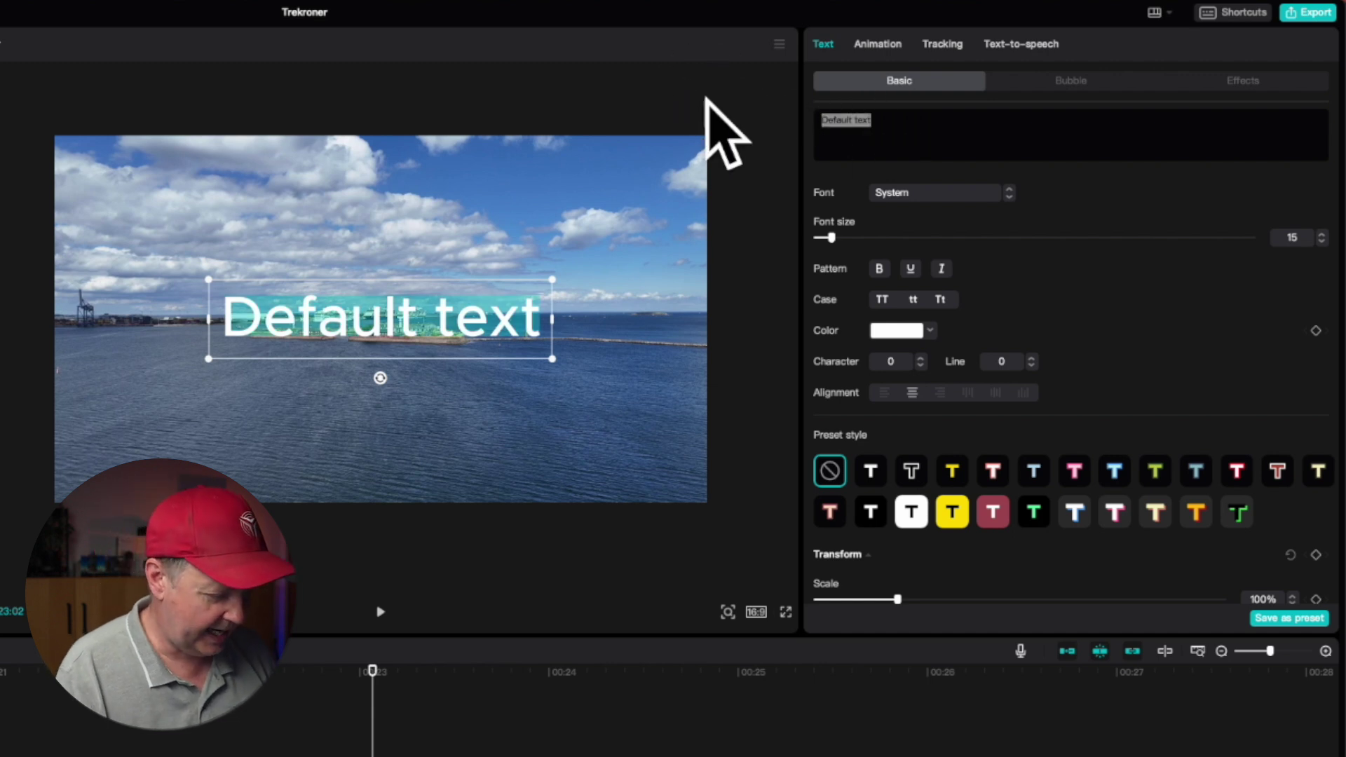
# Change the title to 'Trekroner Fortress' and drag it lower, below the fortress island
pyautogui.write('Trekroner')
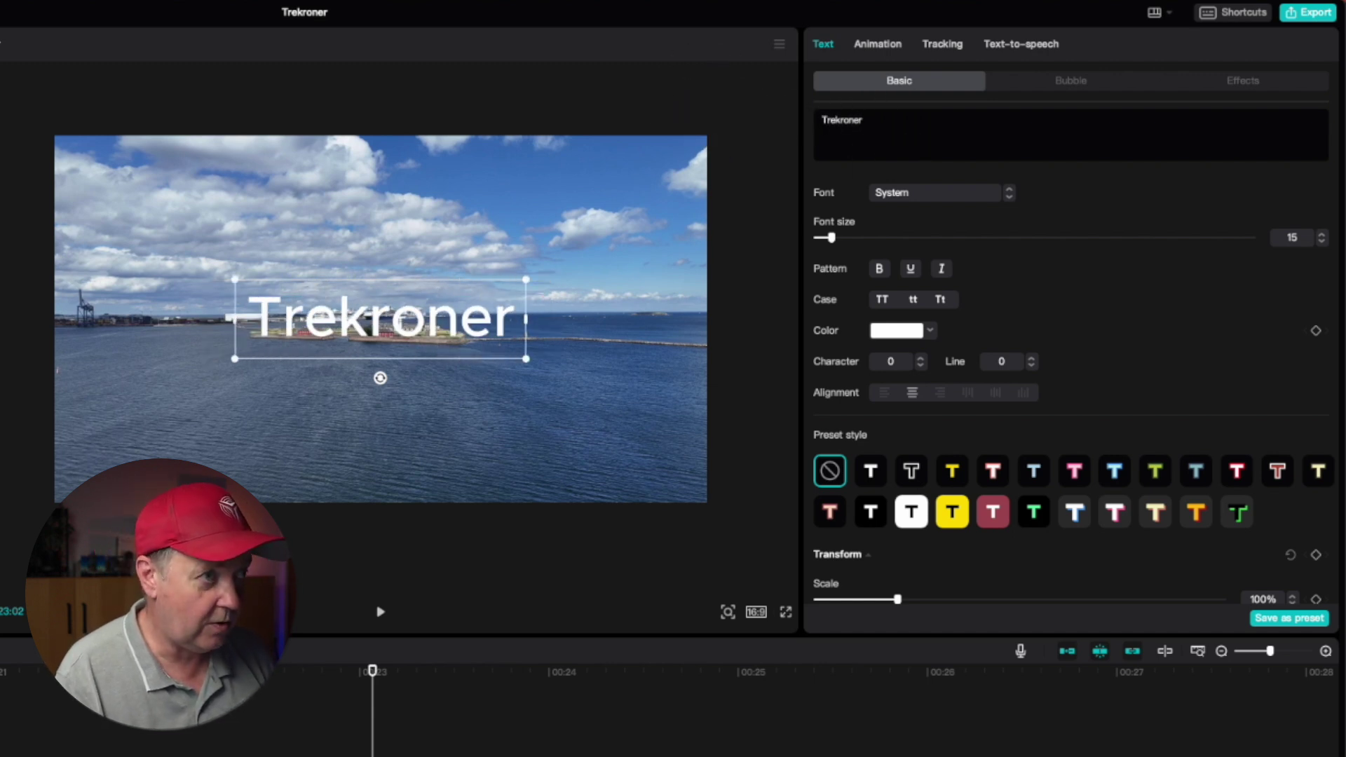
pyautogui.write(' Fort')
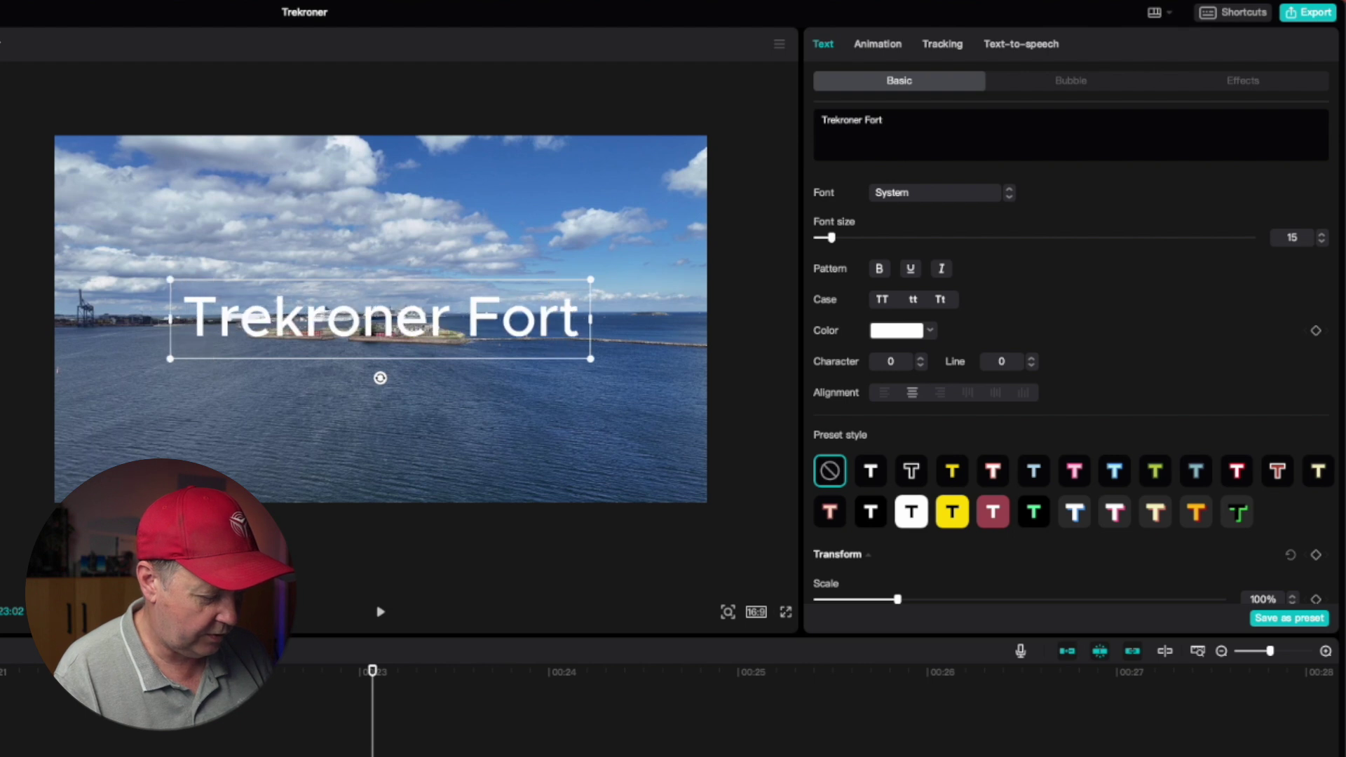
pyautogui.write('ress')
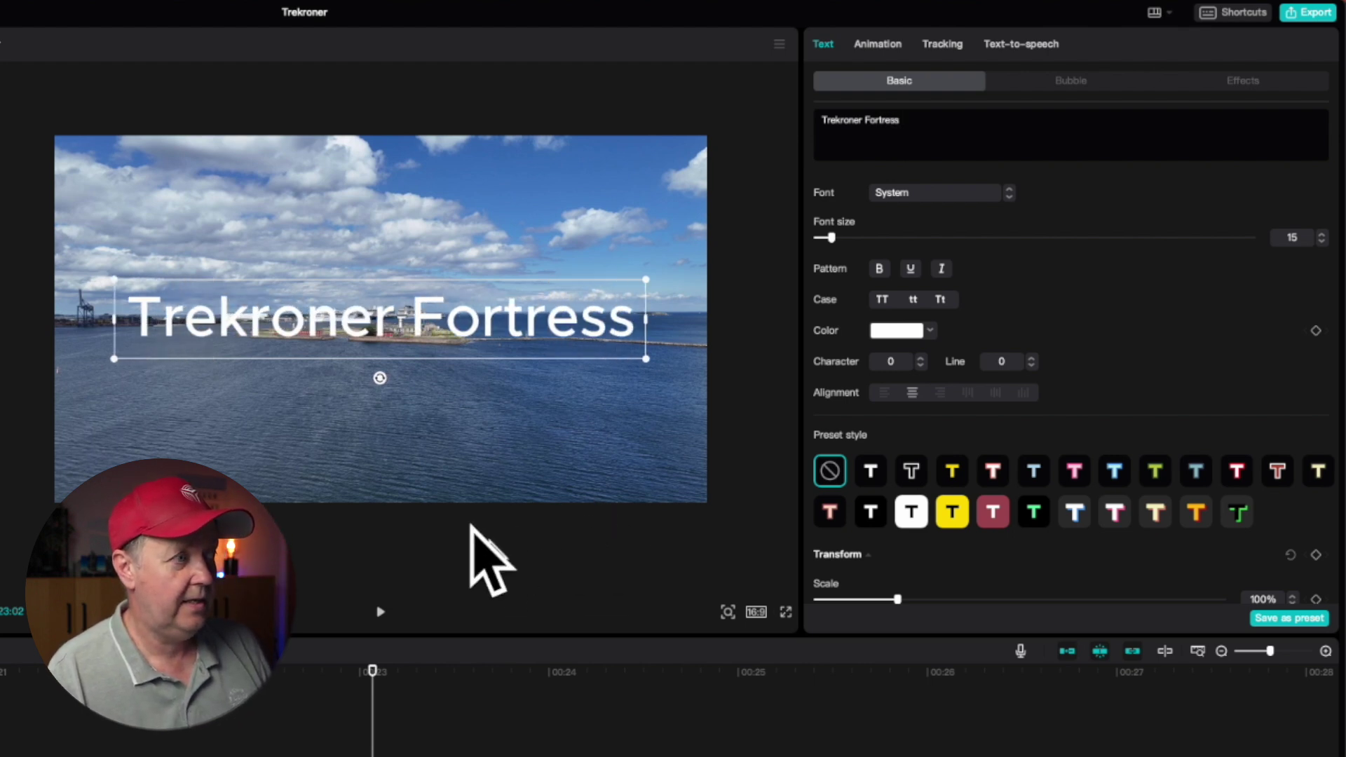
pyautogui.moveTo(308, 354); pyautogui.dragTo(309, 420)
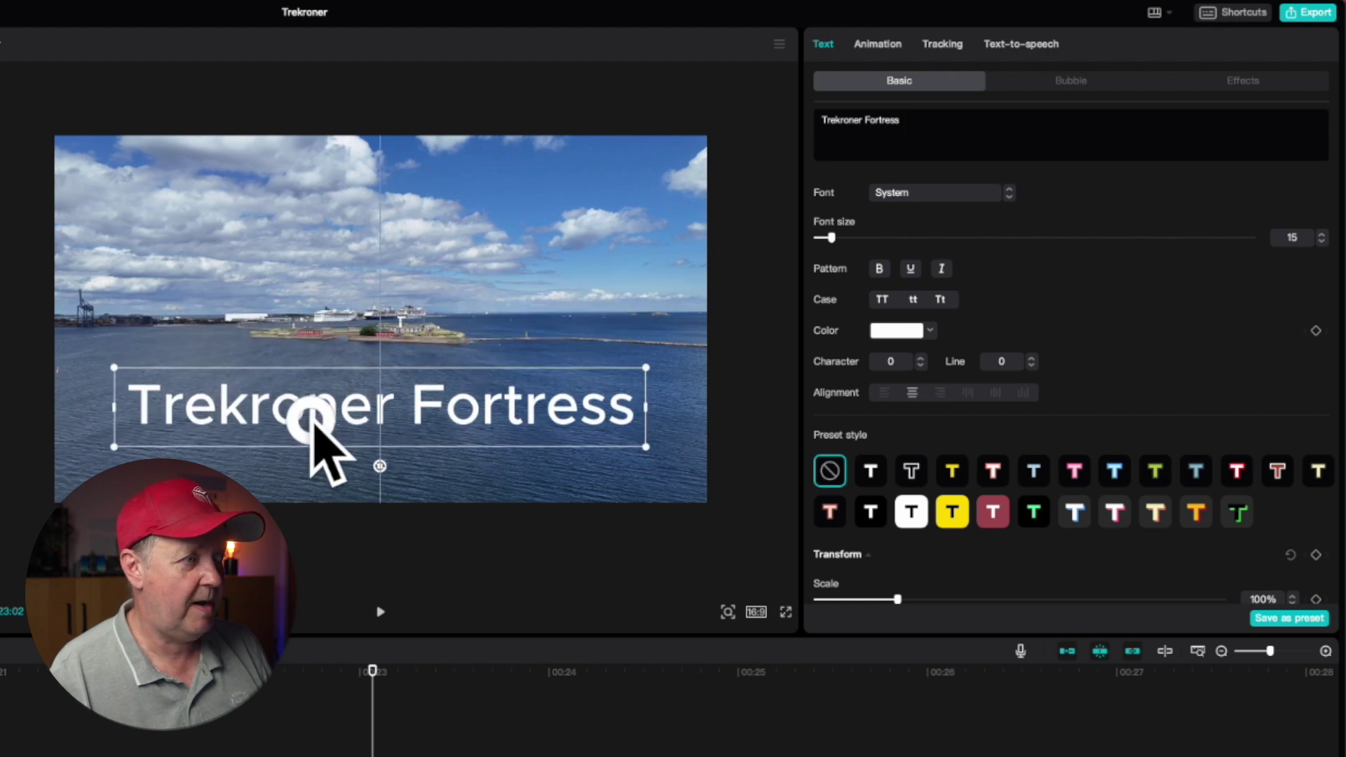
pyautogui.click(101, 736)
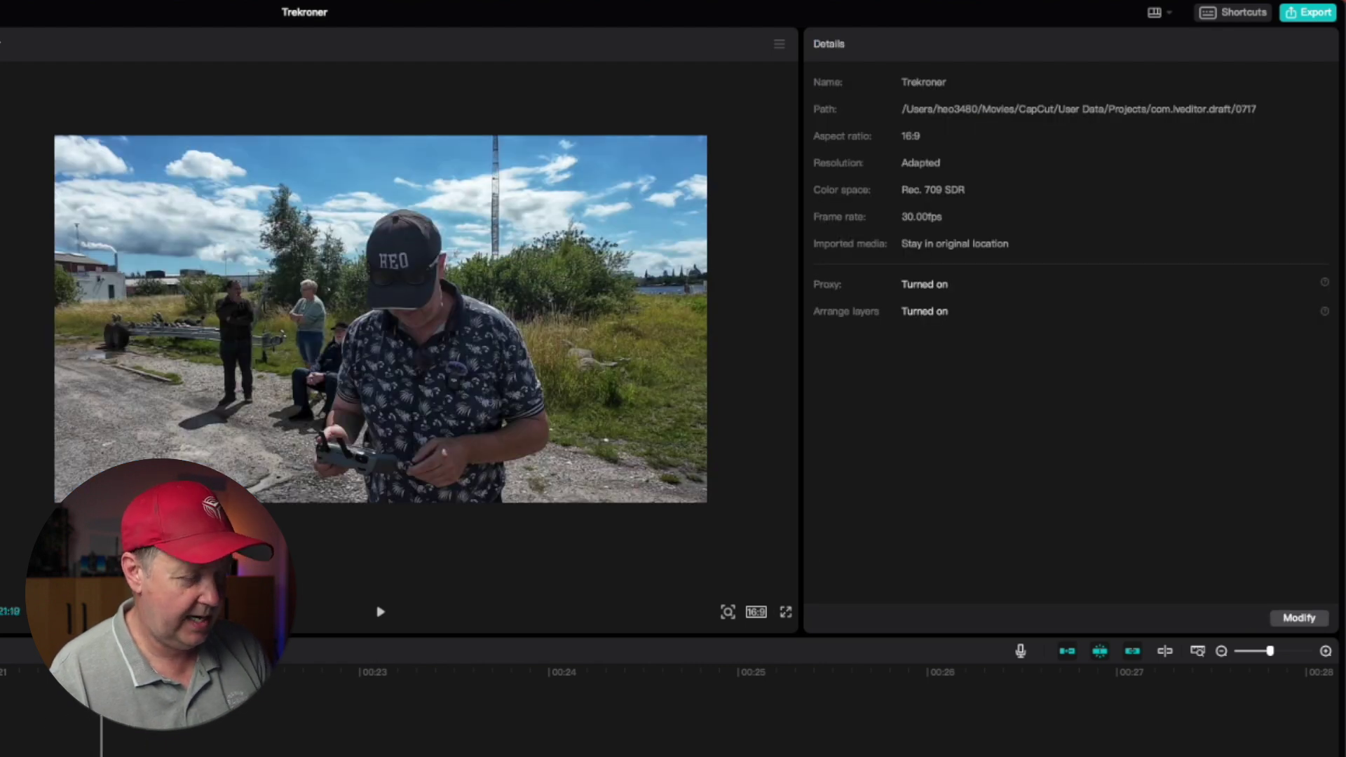
pyautogui.click(234, 736)
pyautogui.click(391, 400)
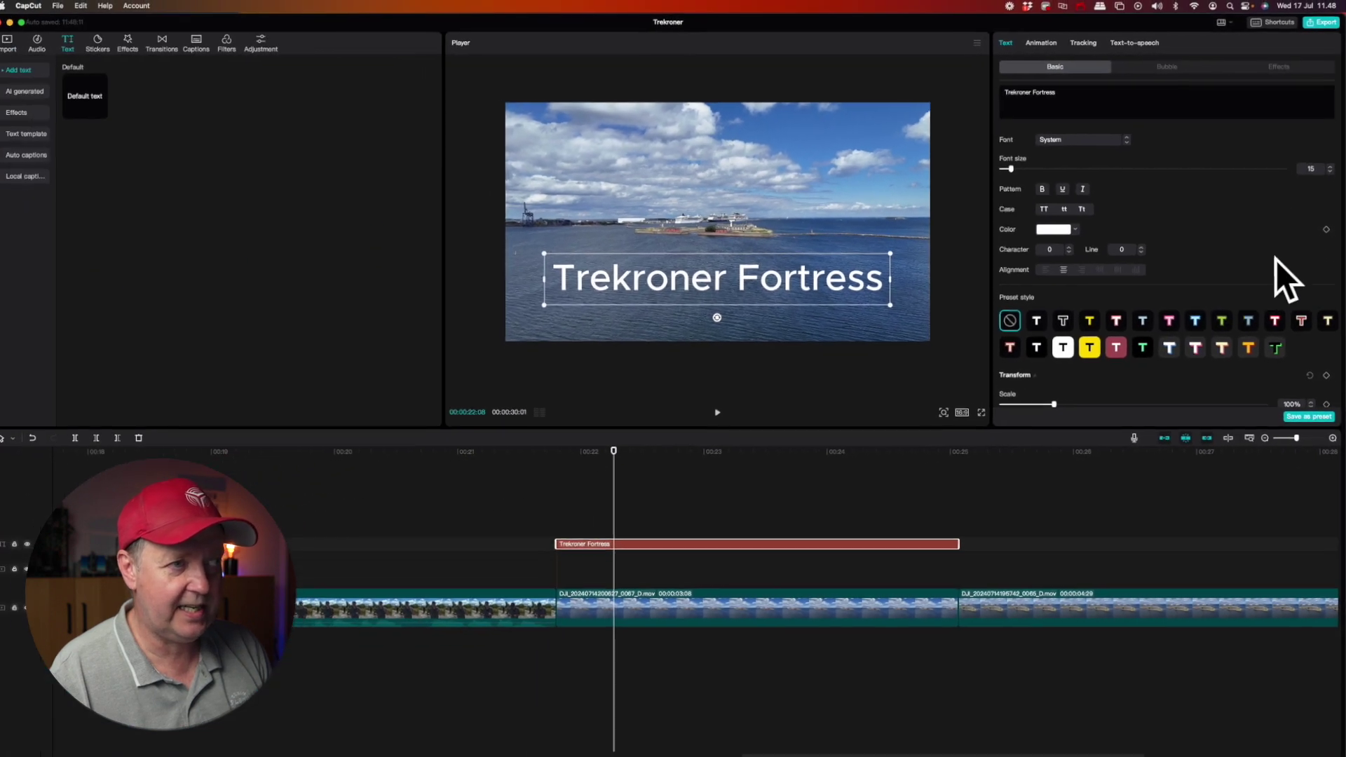
# Apply the yellow, dark-outlined preset style to the title, then shift its clip later and replay
pyautogui.click(667, 540)
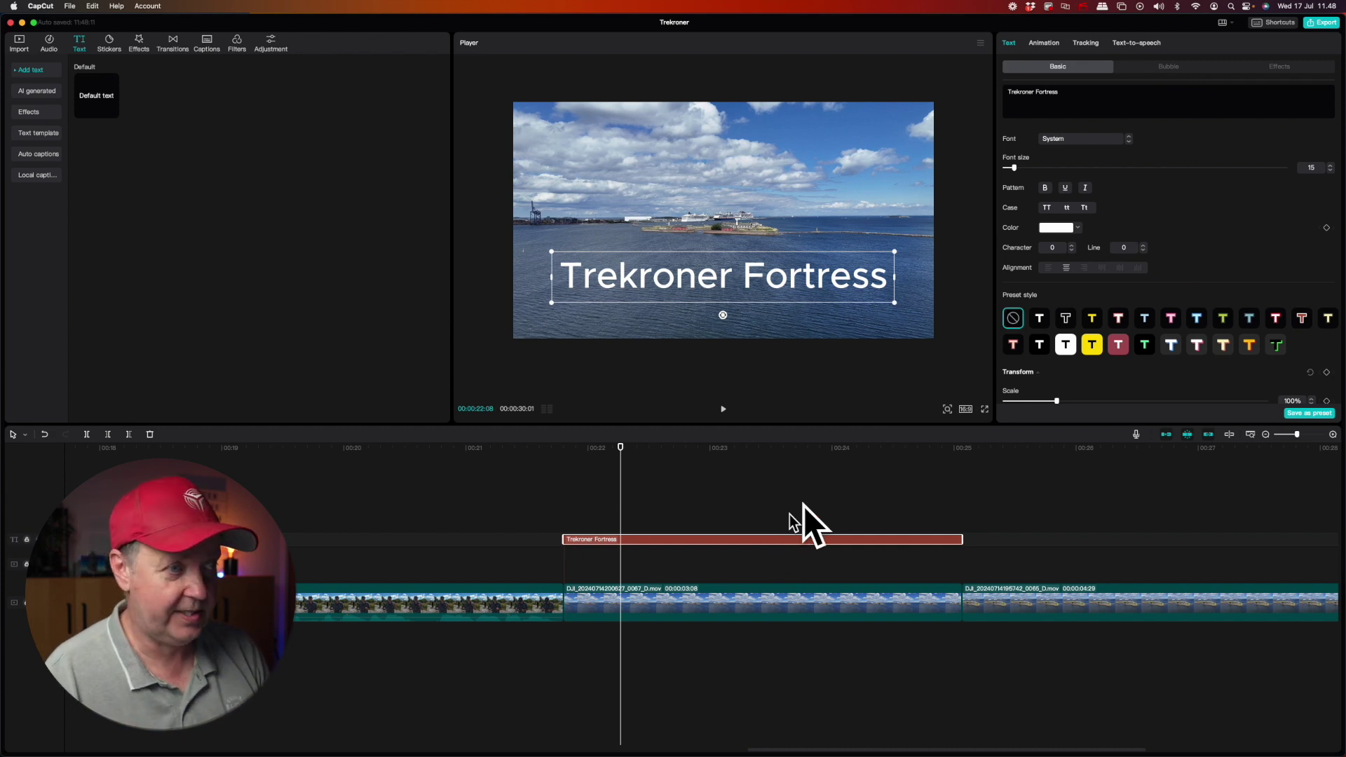
pyautogui.click(1093, 318)
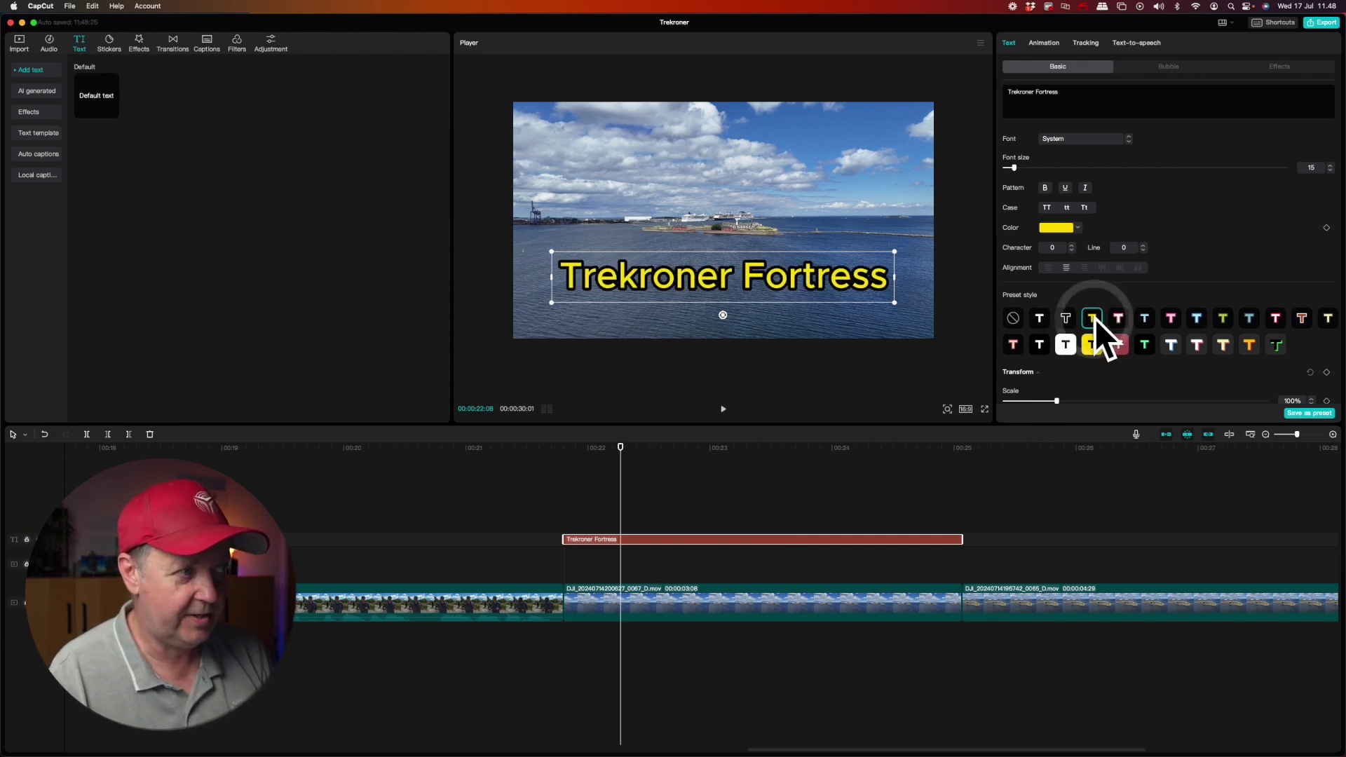
pyautogui.click(530, 505)
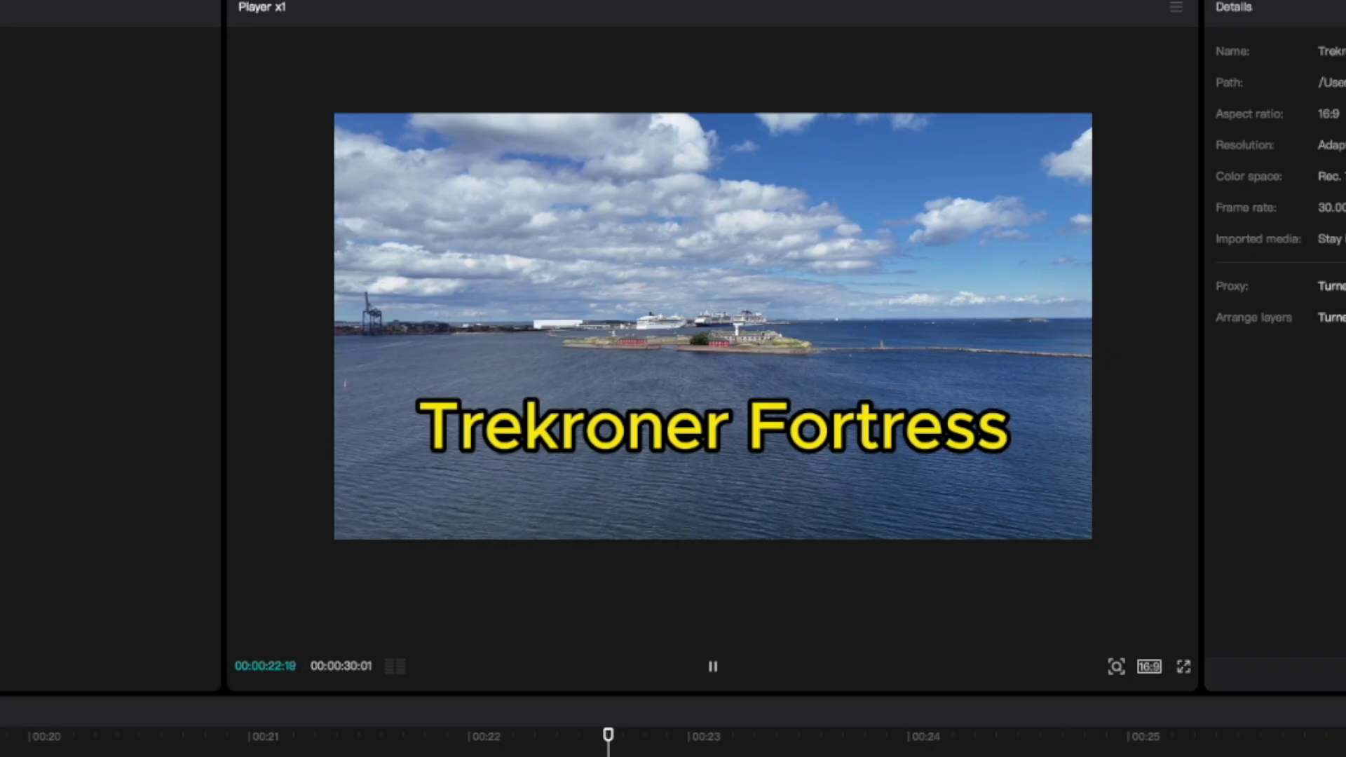
pyautogui.press('space')
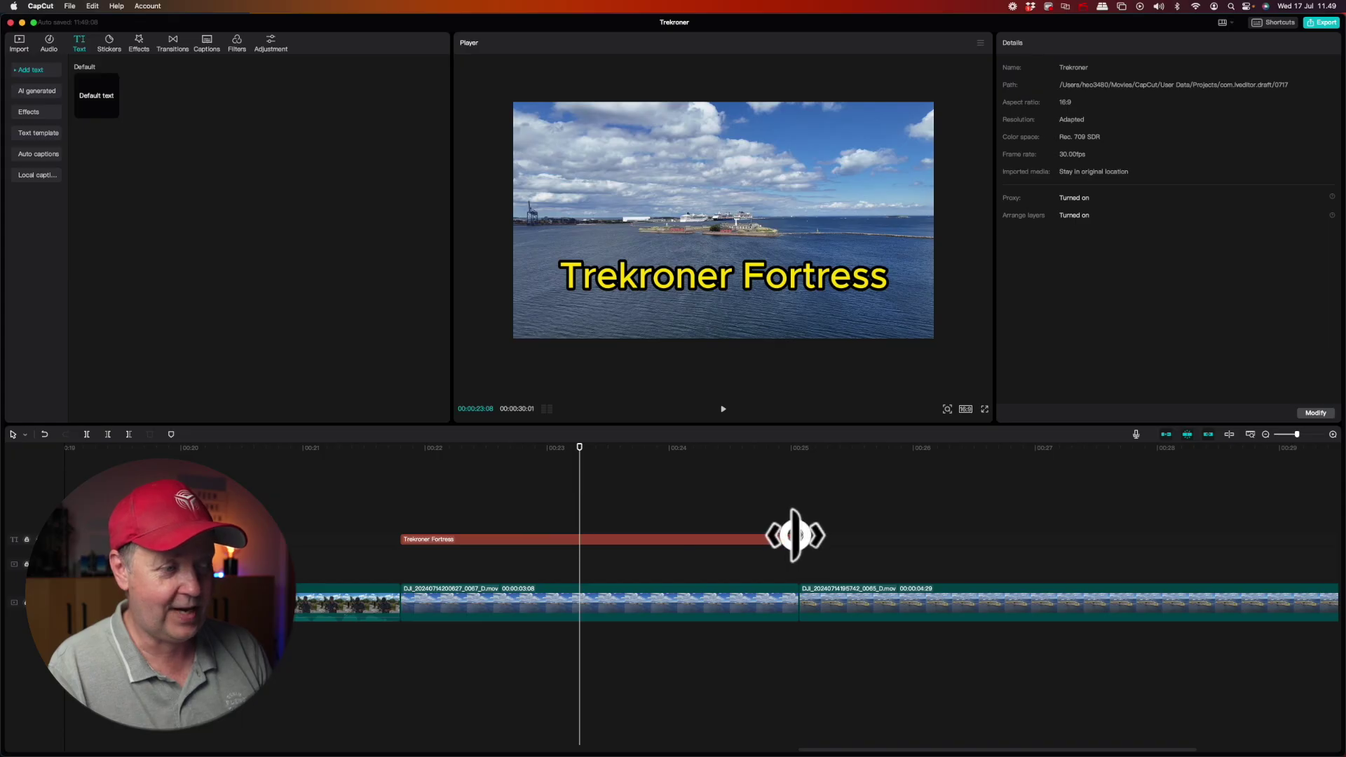
pyautogui.moveTo(790, 535); pyautogui.dragTo(1009, 544)
pyautogui.click(671, 515)
pyautogui.press('space')
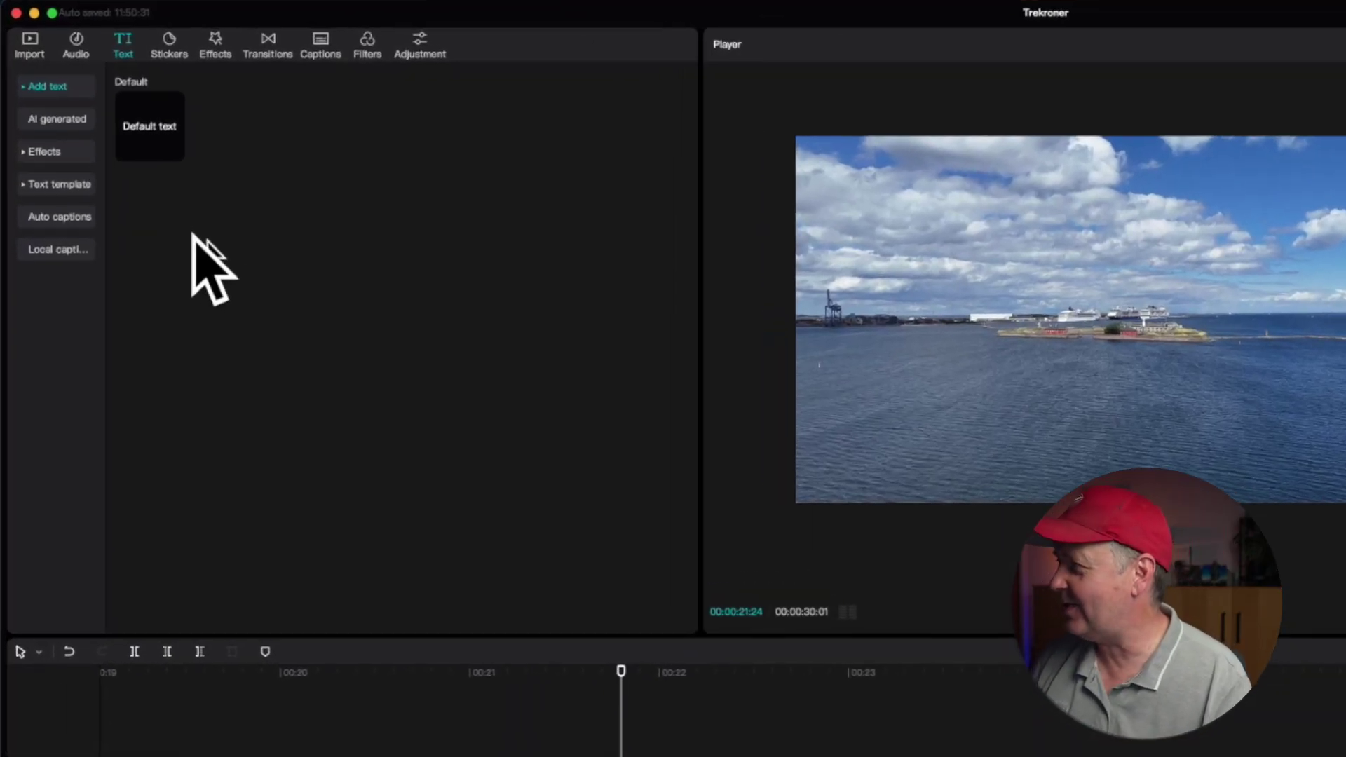
# Browse the title template categories and add the 'Your minimum text' template at the harbour shot
pyautogui.click(37, 183)
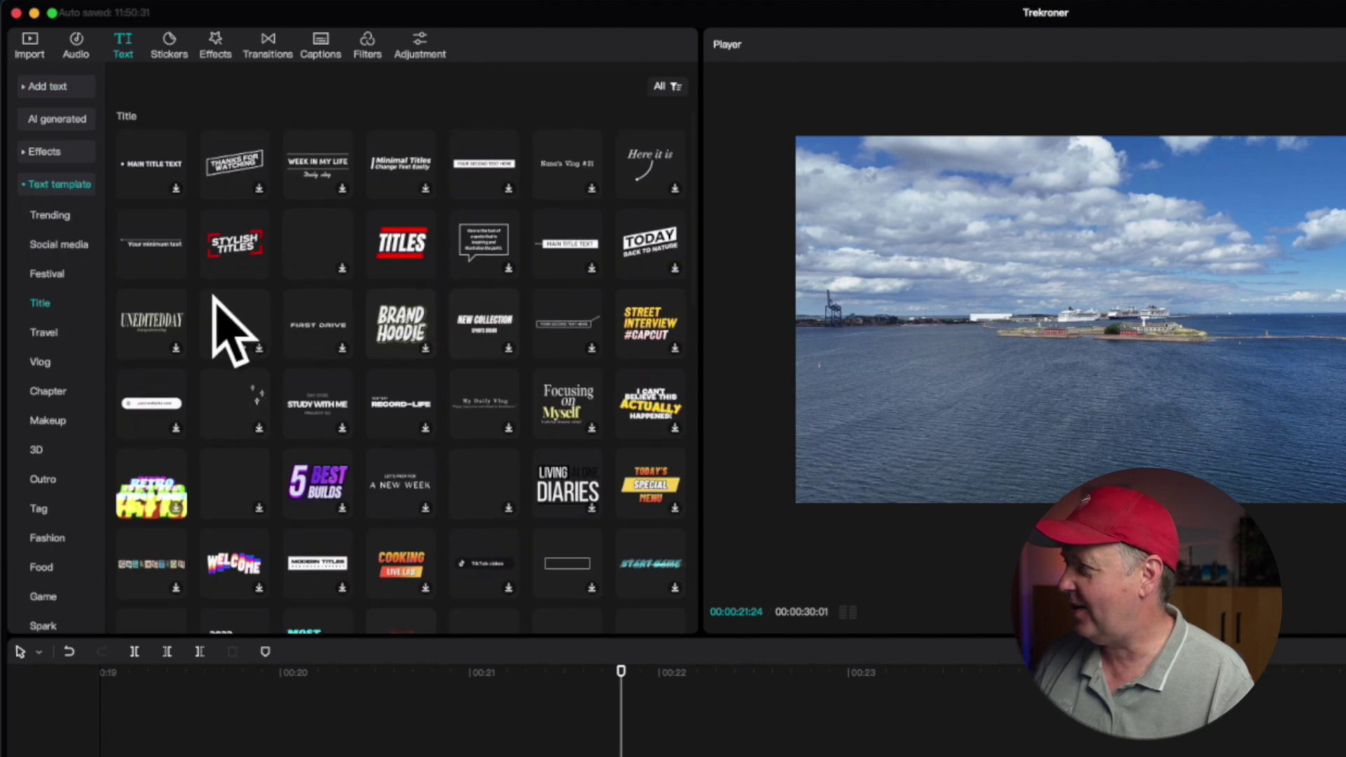
pyautogui.click(44, 332)
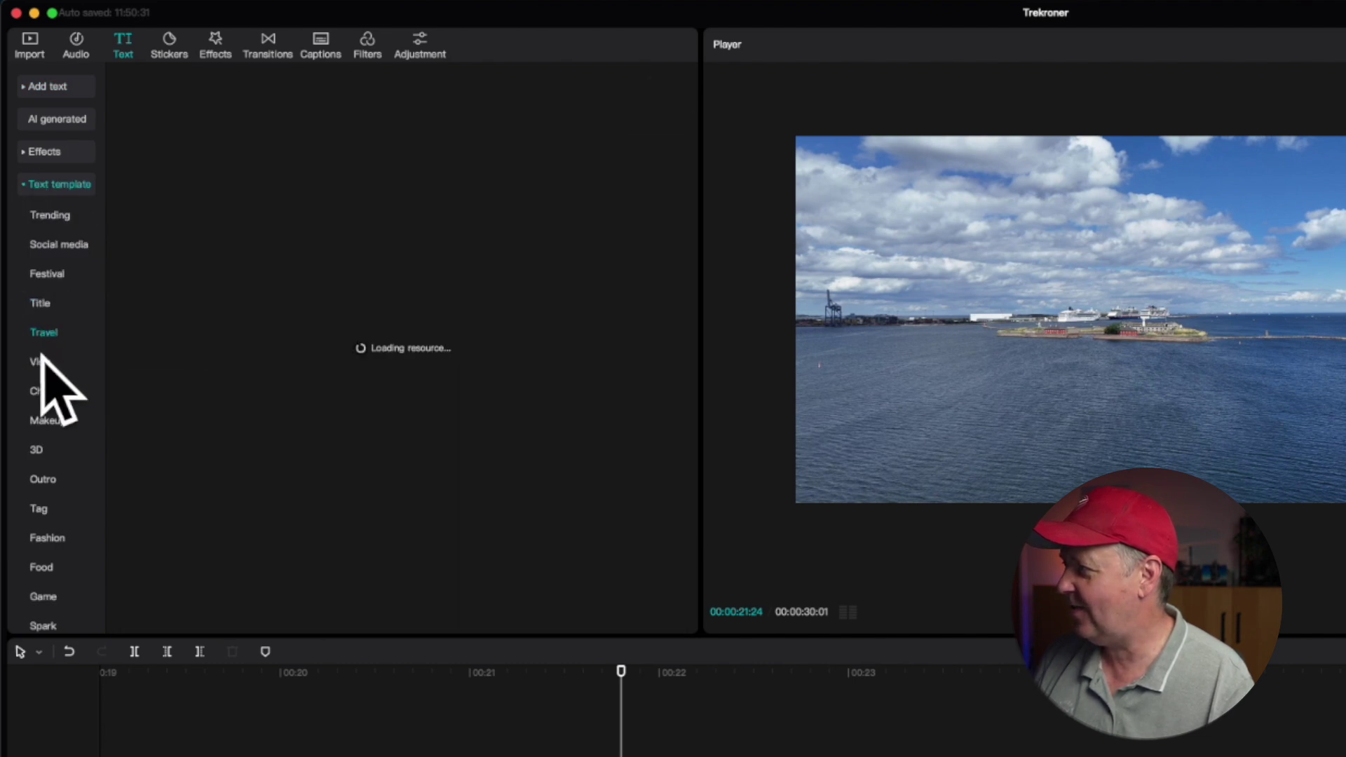
pyautogui.click(42, 361)
pyautogui.click(48, 274)
pyautogui.click(63, 303)
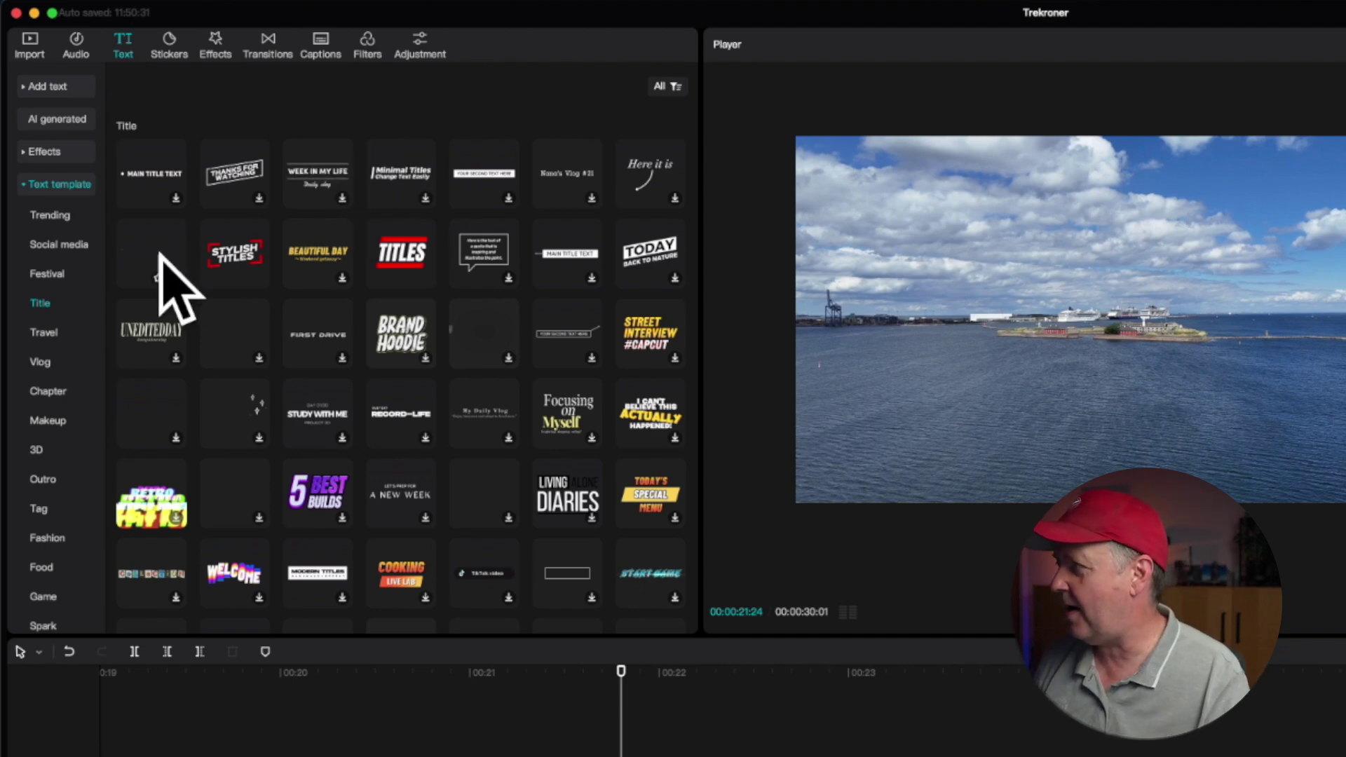
pyautogui.click(176, 277)
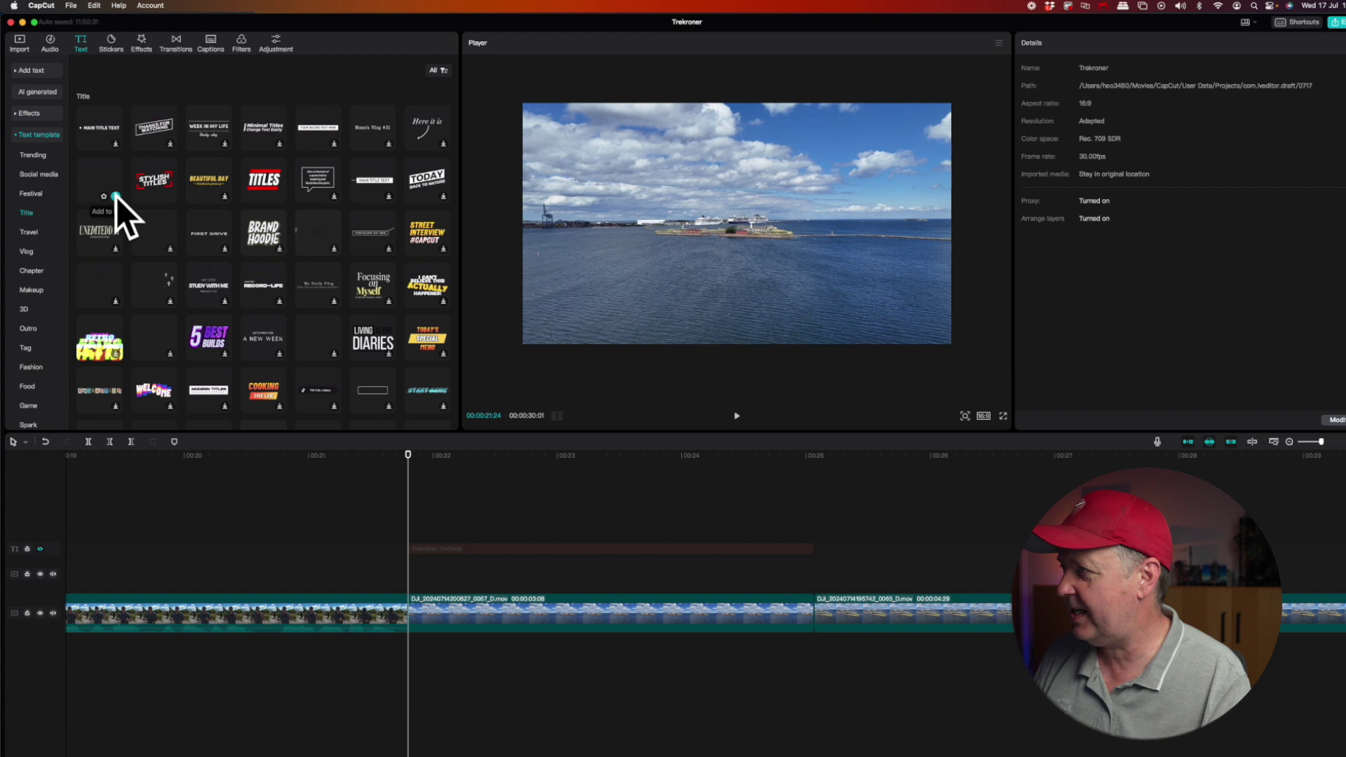
pyautogui.click(174, 280)
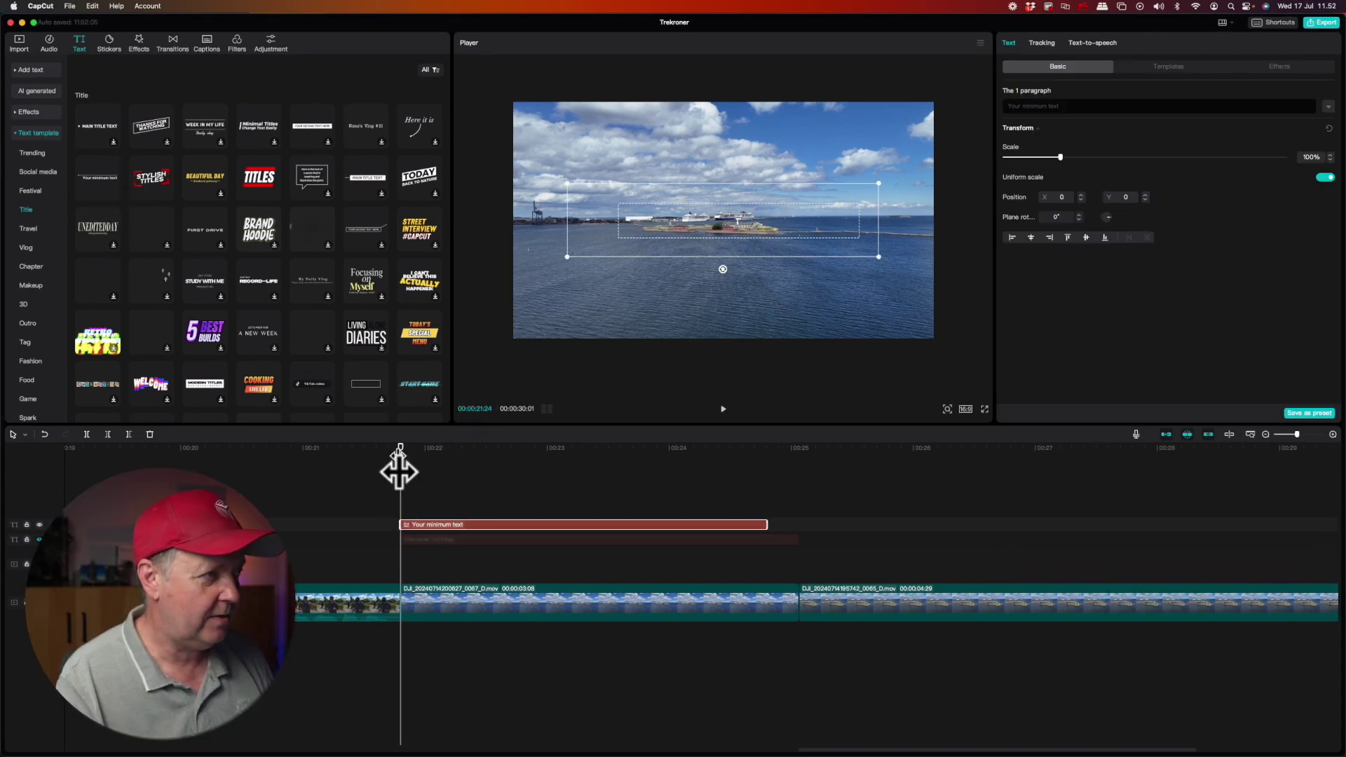
# Replace the template's placeholder paragraph text with 'Trekroner Fortress'
pyautogui.moveTo(448, 440); pyautogui.dragTo(429, 473)
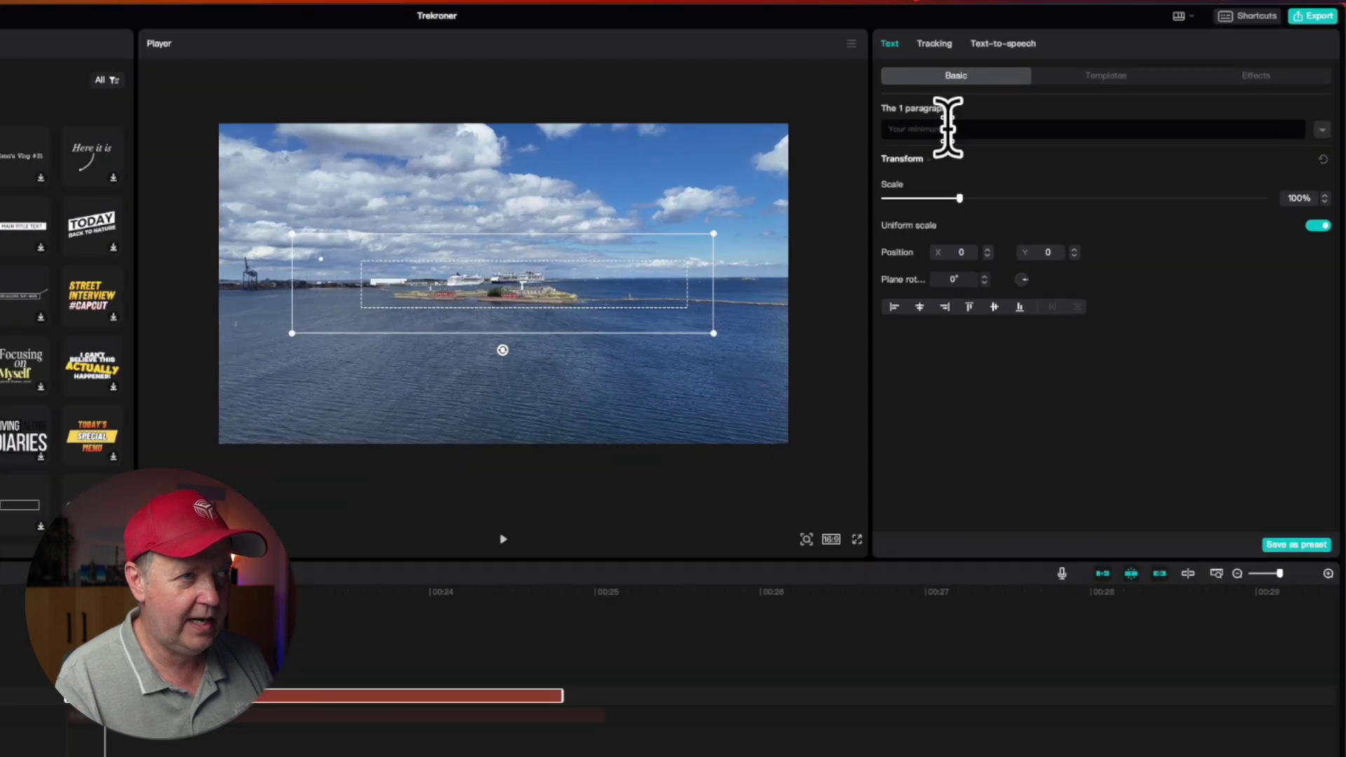
pyautogui.click(1054, 105)
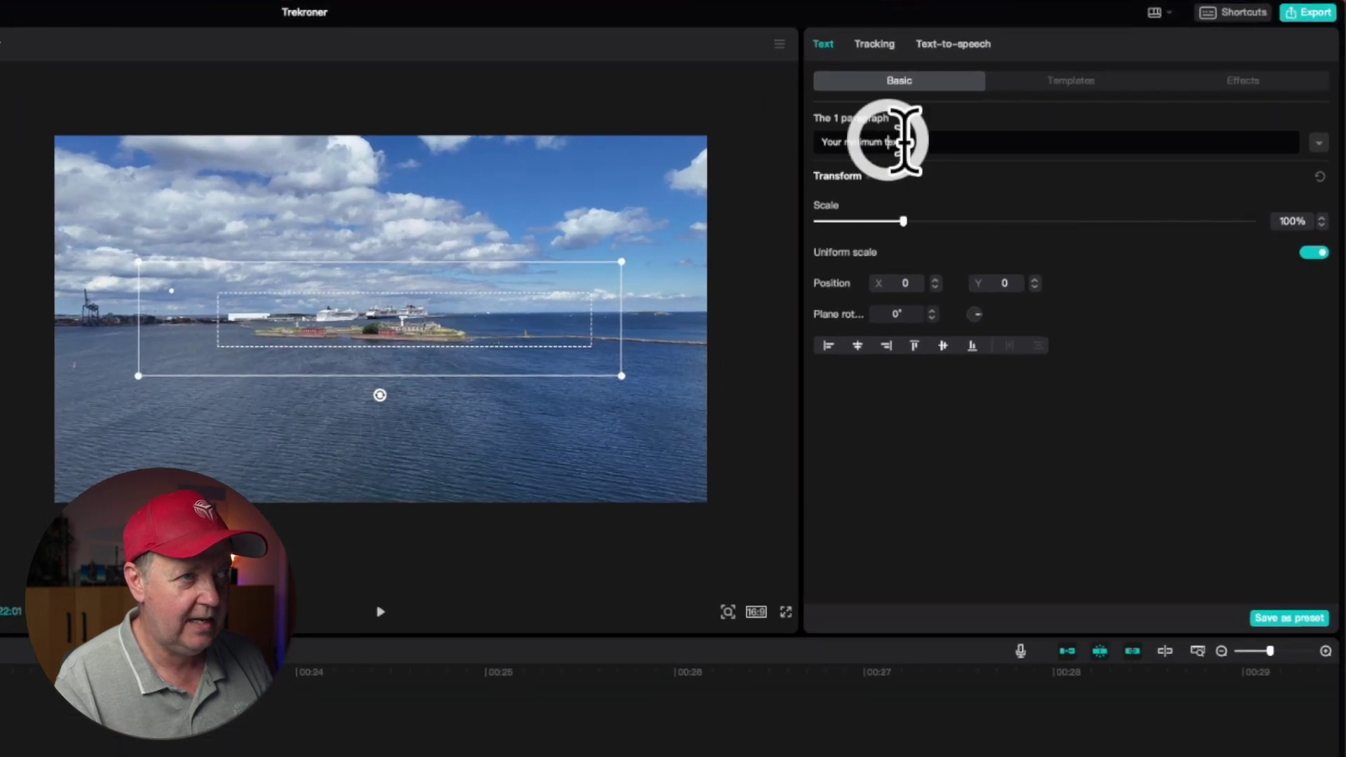
pyautogui.moveTo(907, 140); pyautogui.dragTo(764, 129)
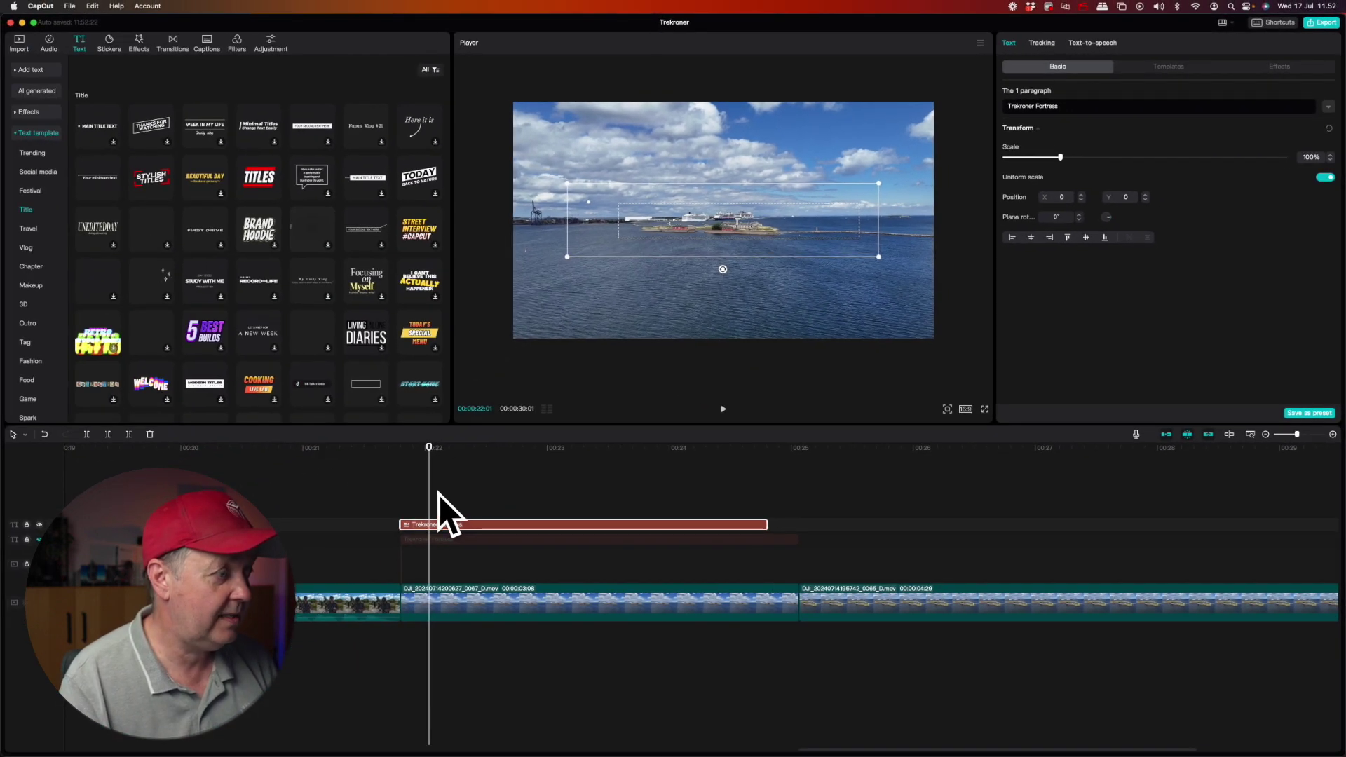
# Lengthen the title clip slightly and move the title lower in the frame
pyautogui.click(396, 502)
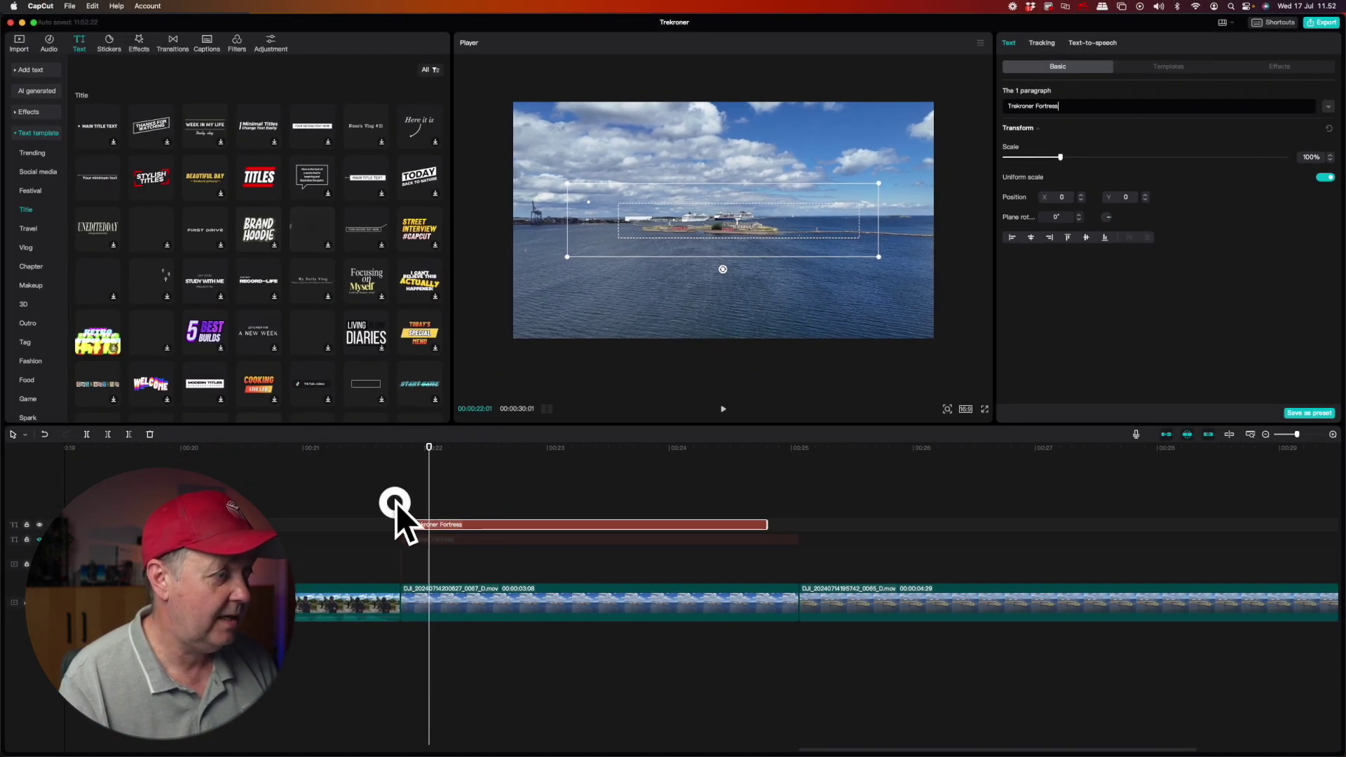
pyautogui.moveTo(768, 524); pyautogui.dragTo(799, 524)
pyautogui.moveTo(394, 447); pyautogui.dragTo(469, 448)
pyautogui.moveTo(718, 222); pyautogui.dragTo(661, 300)
pyautogui.click(356, 490)
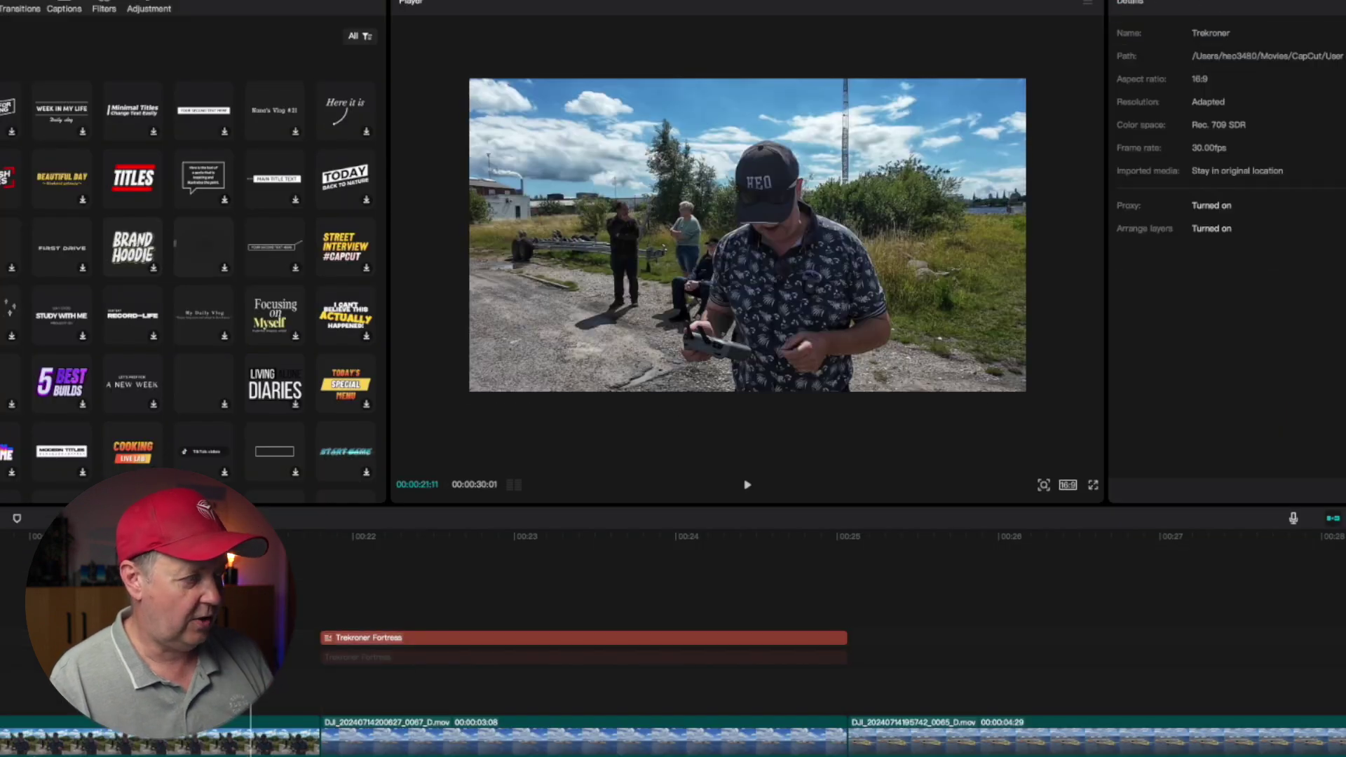
# Play back to check the Trekroner Fortress title, then bring up Auto captions settings
pyautogui.press('space')
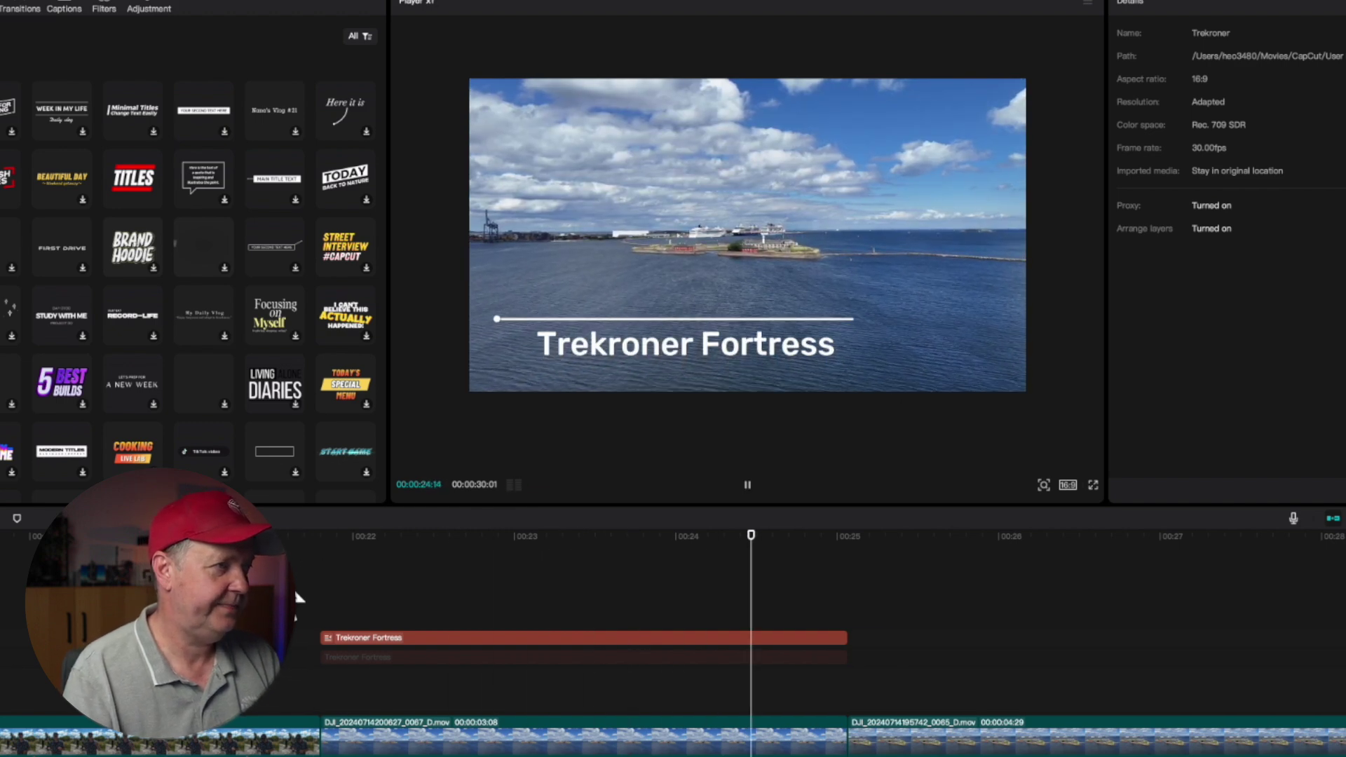
pyautogui.press('space')
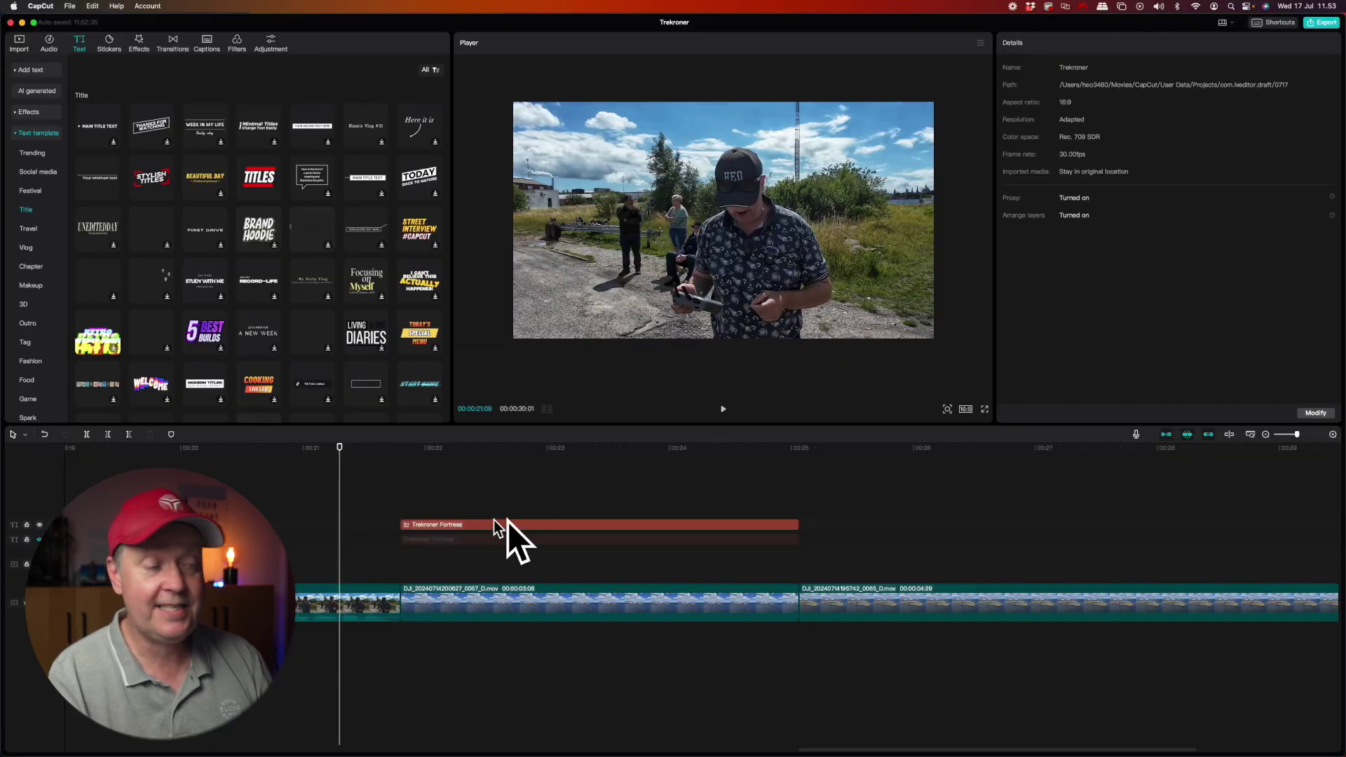
pyautogui.click(568, 524)
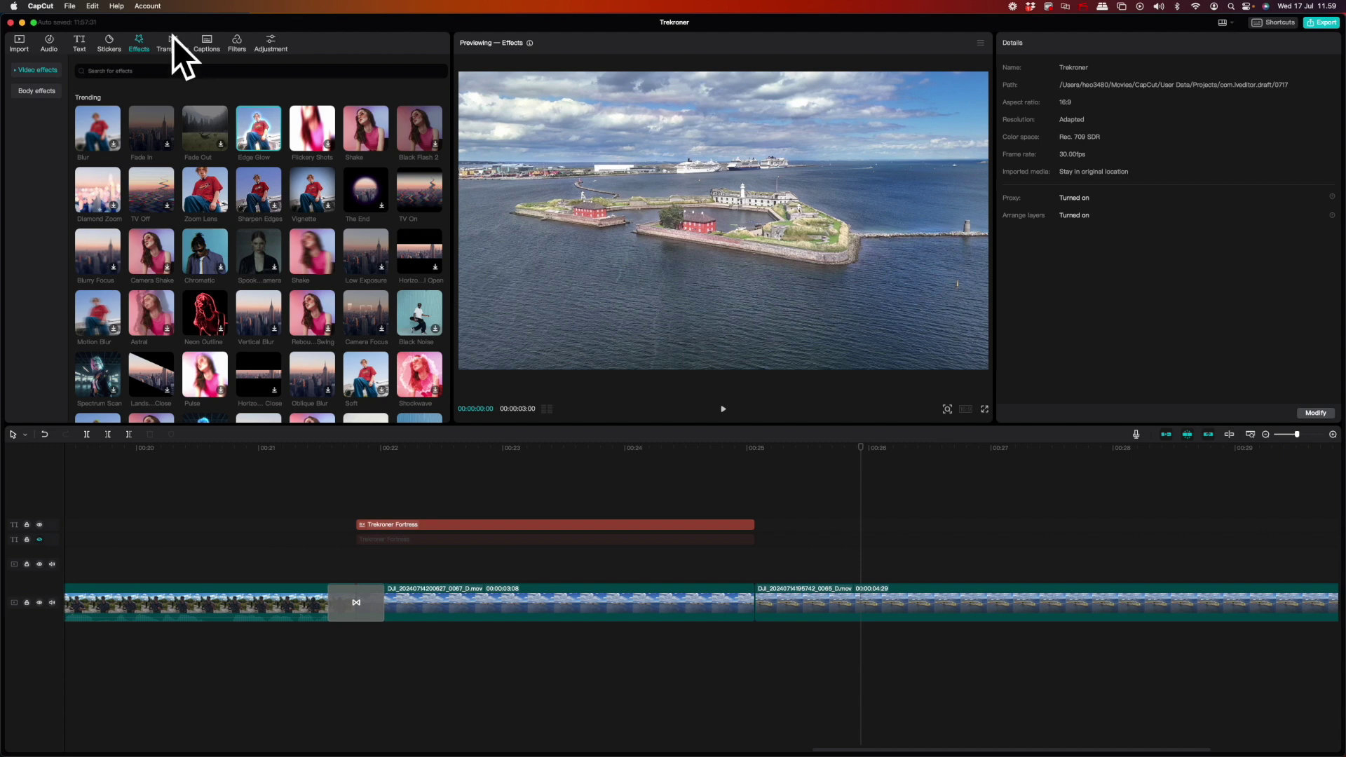
pyautogui.click(203, 40)
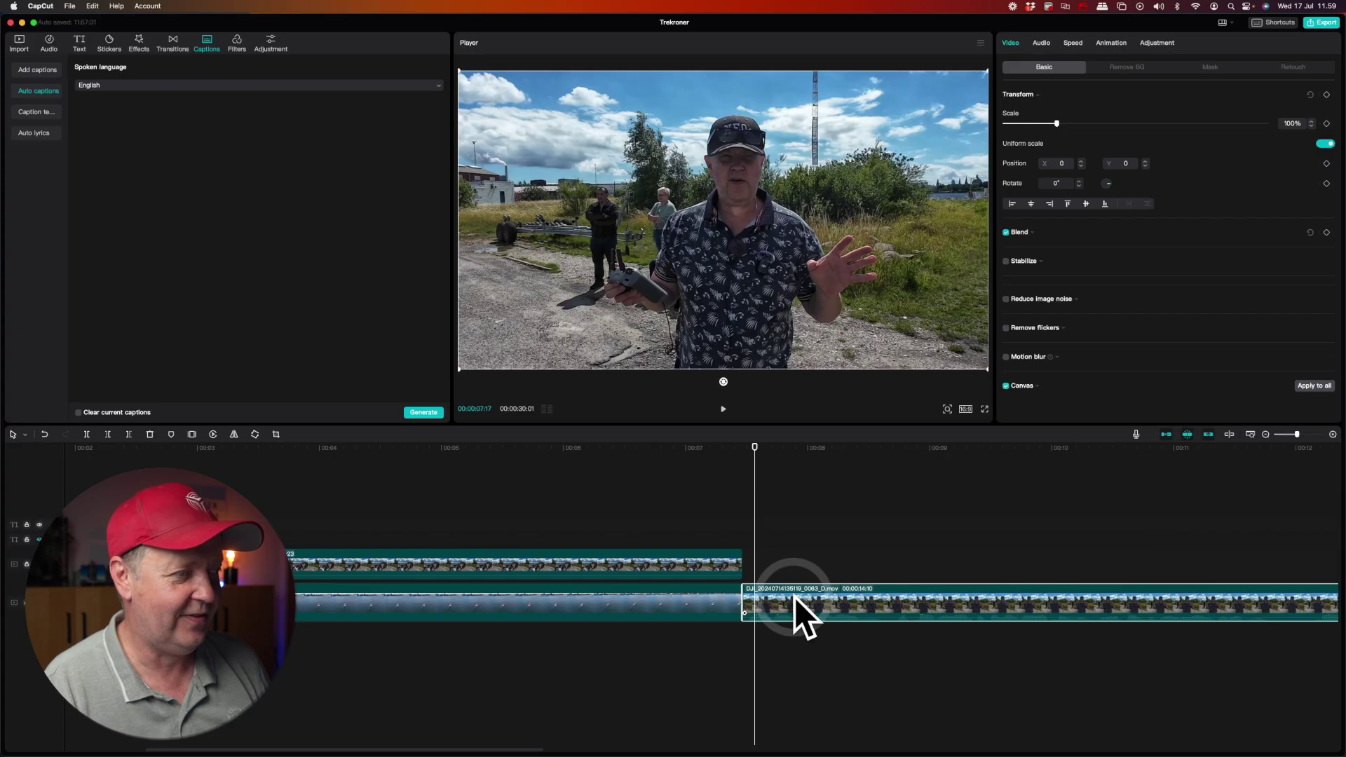
# Select the talking-head clip and generate captions with English as the spoken language
pyautogui.moveTo(754, 446); pyautogui.dragTo(744, 446)
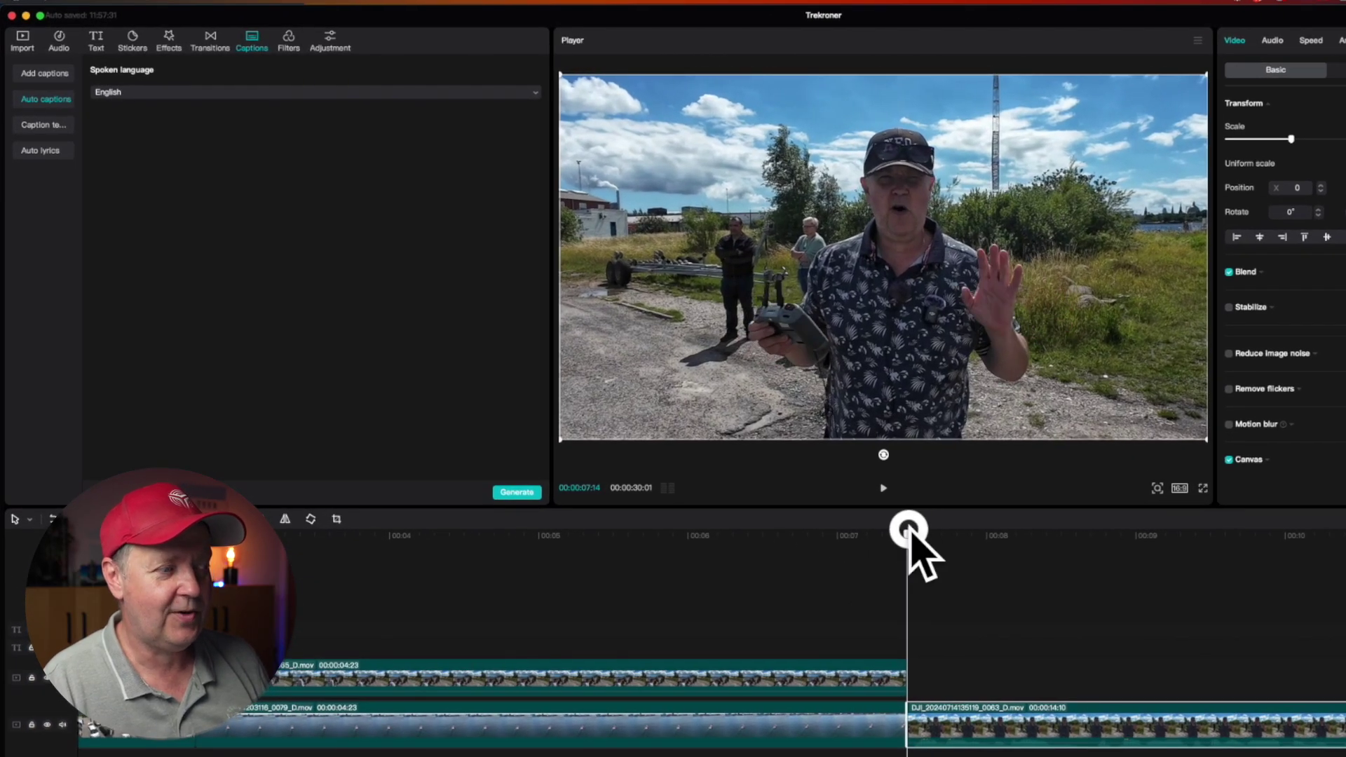
pyautogui.click(975, 726)
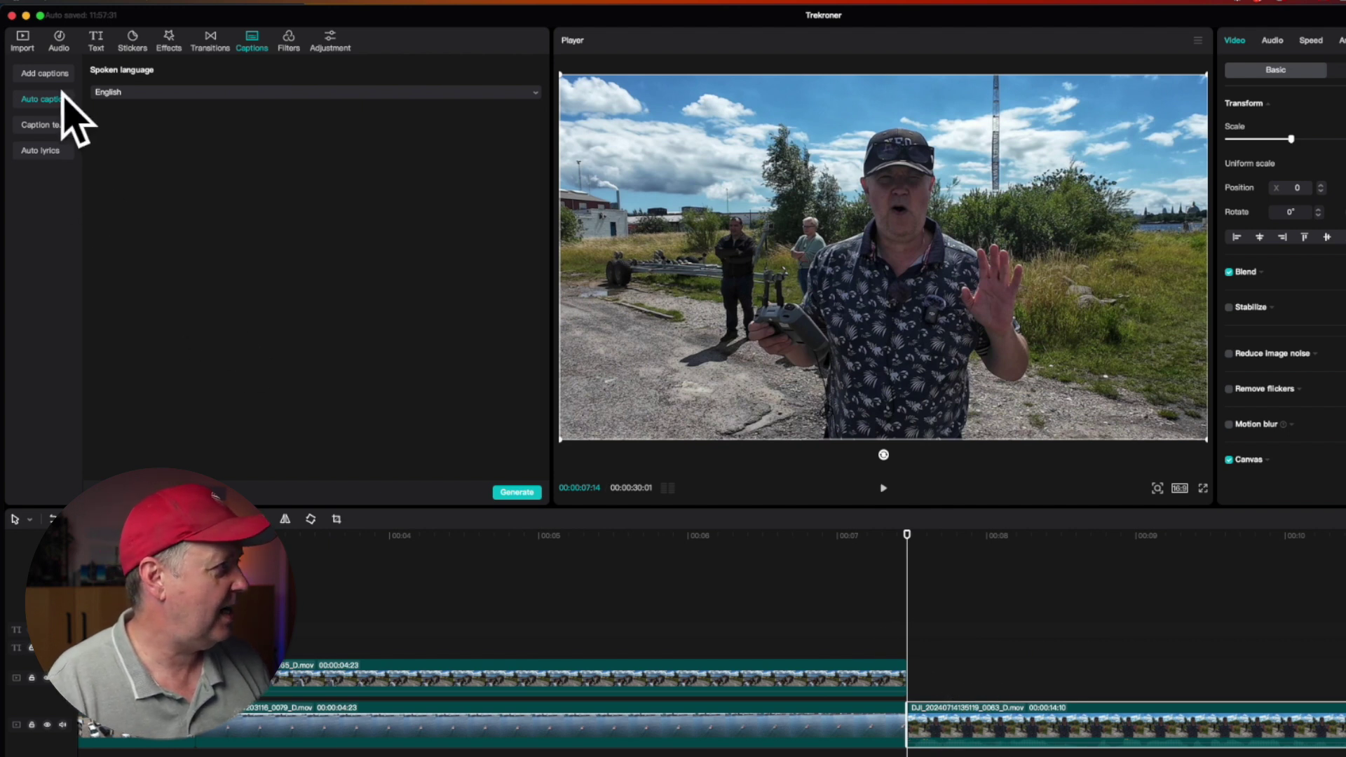
pyautogui.click(117, 92)
pyautogui.scroll(-1, 201, 149)
pyautogui.scroll(-3, 201, 148)
pyautogui.click(174, 199)
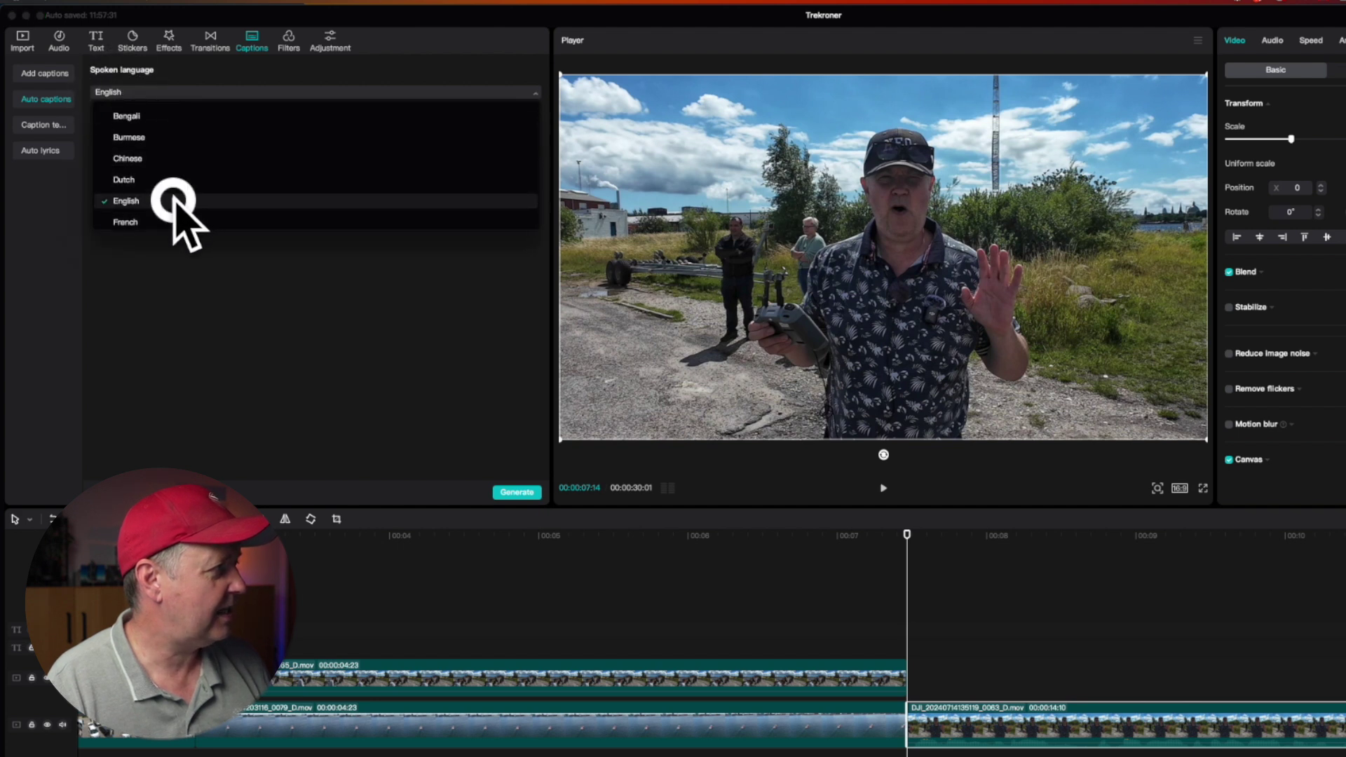
pyautogui.click(519, 492)
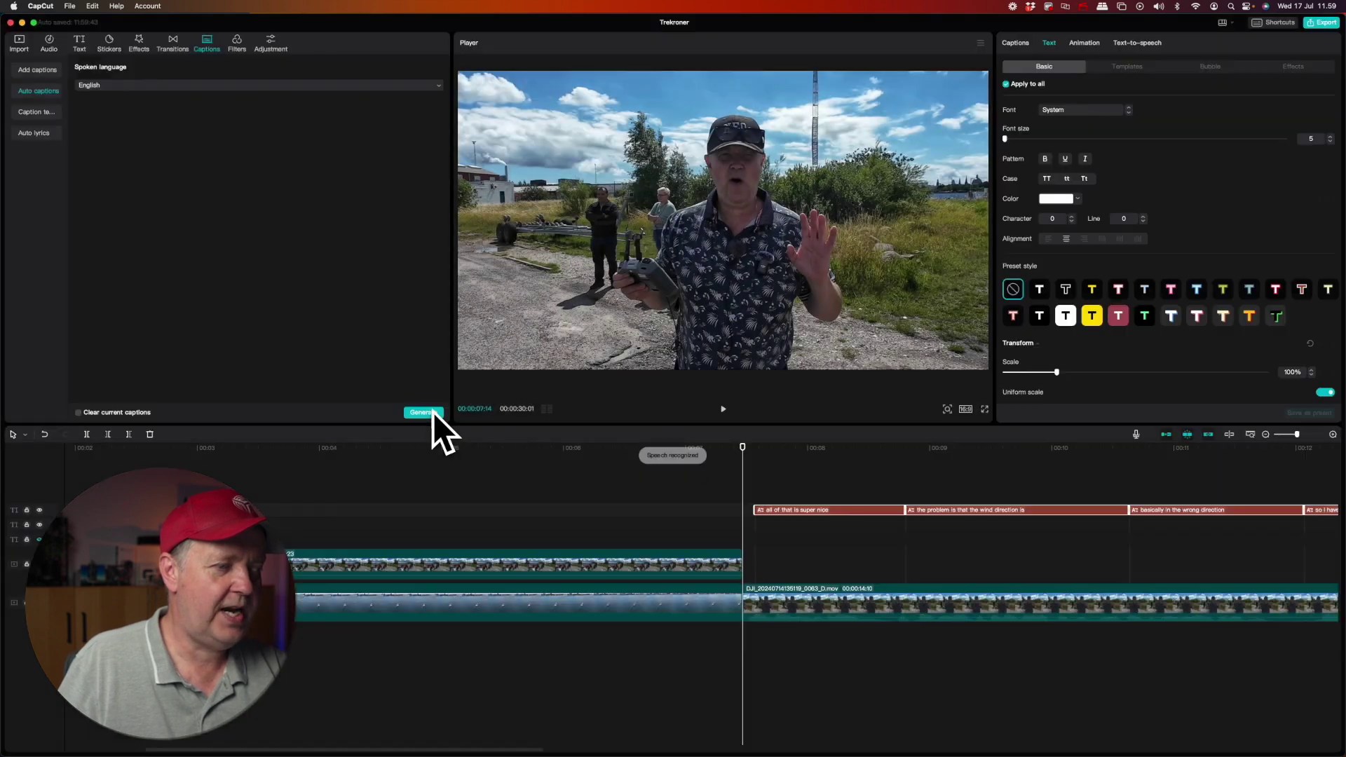
pyautogui.press('space')
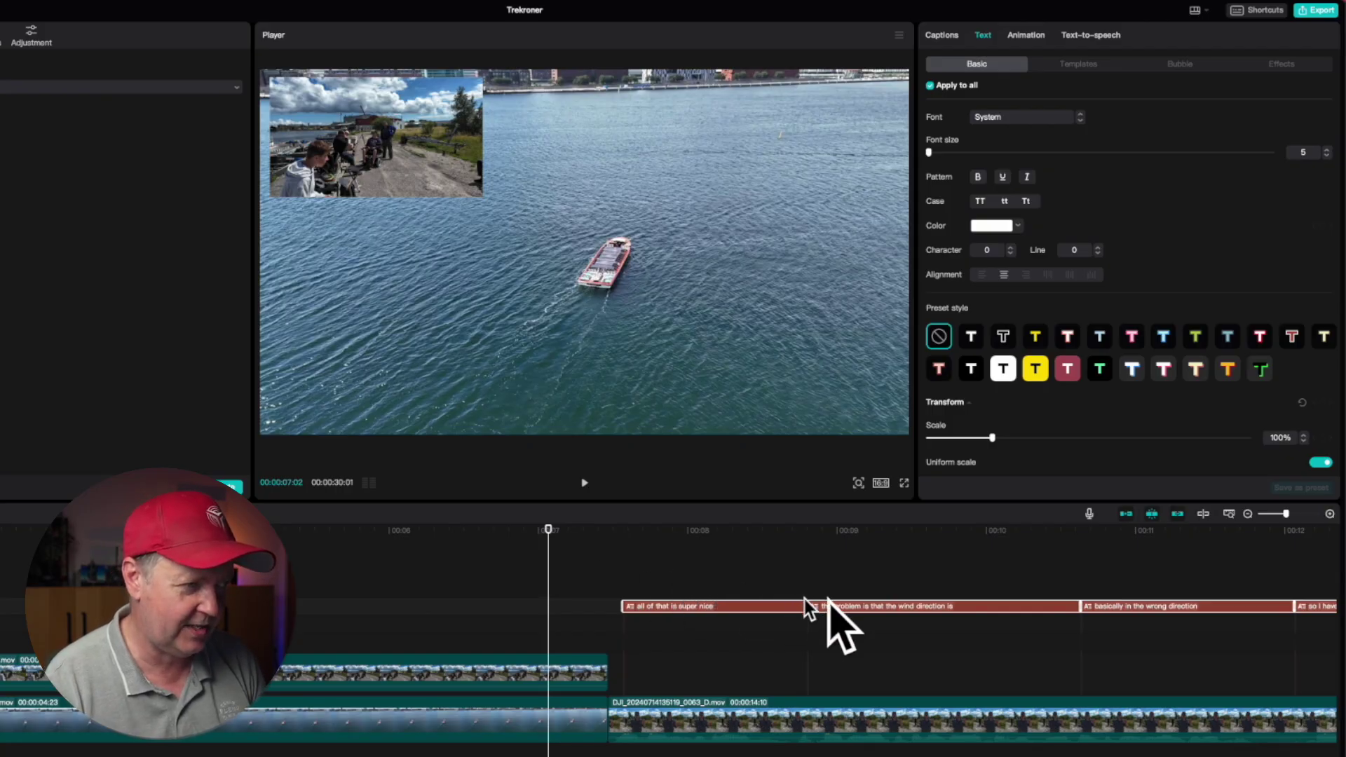
# Select the wind direction caption and briefly play the captions from their start
pyautogui.click(849, 607)
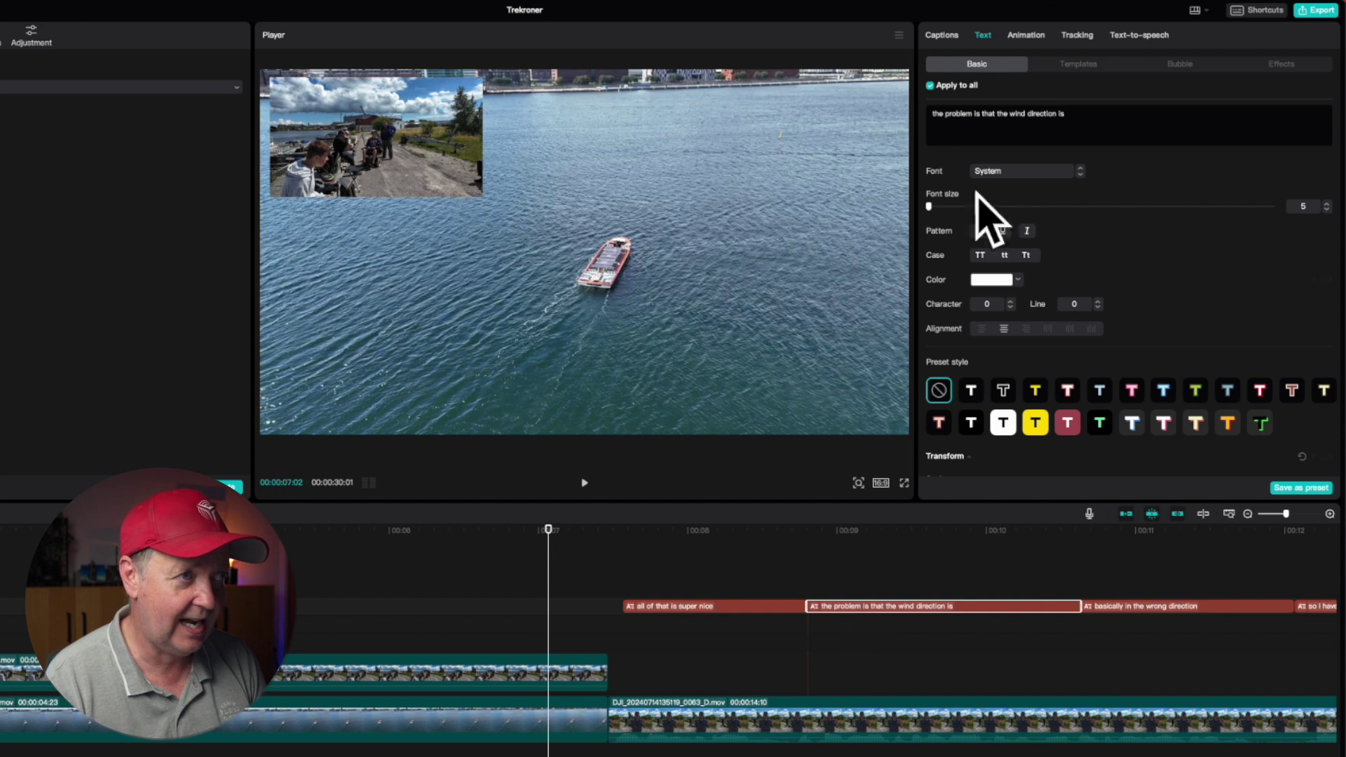
pyautogui.click(966, 116)
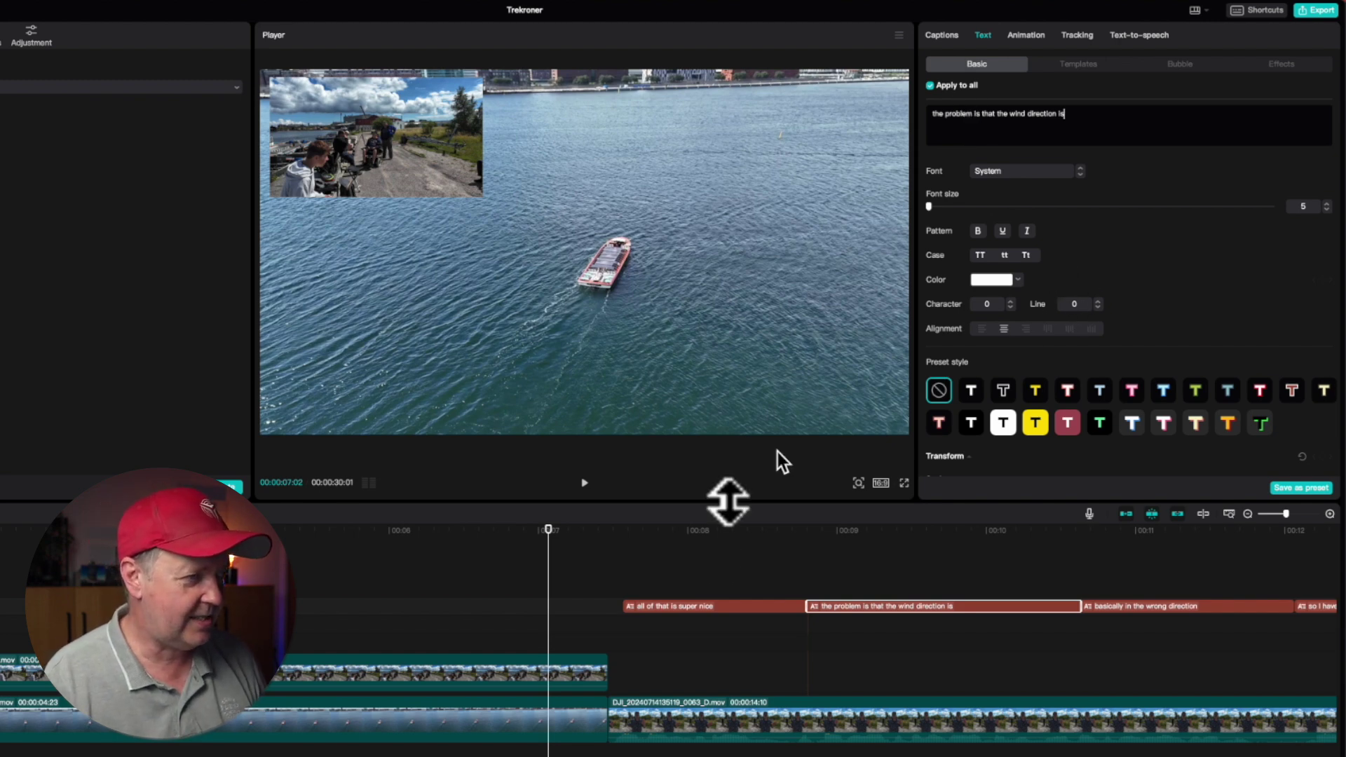
pyautogui.click(610, 561)
pyautogui.press('space')
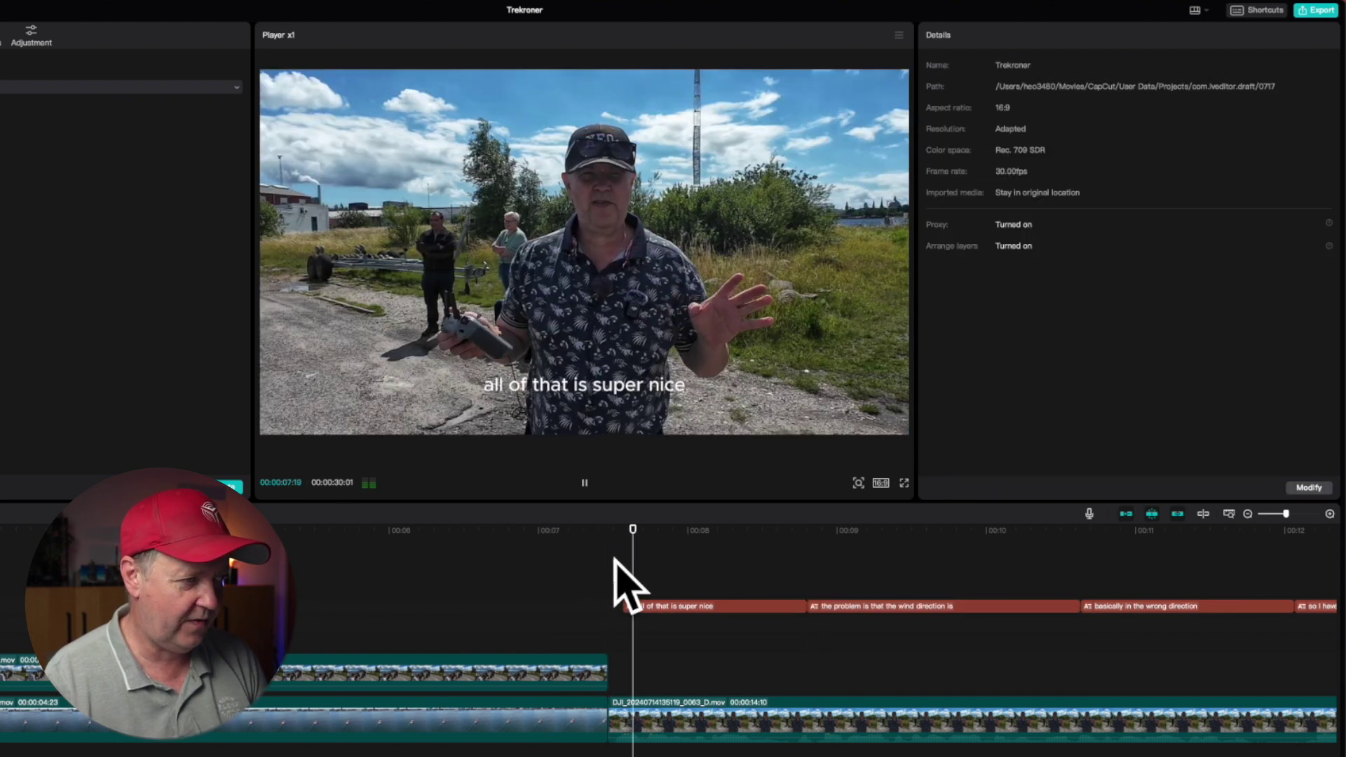
# Apply the yellow preset style to all captions and play back to check them
pyautogui.click(768, 605)
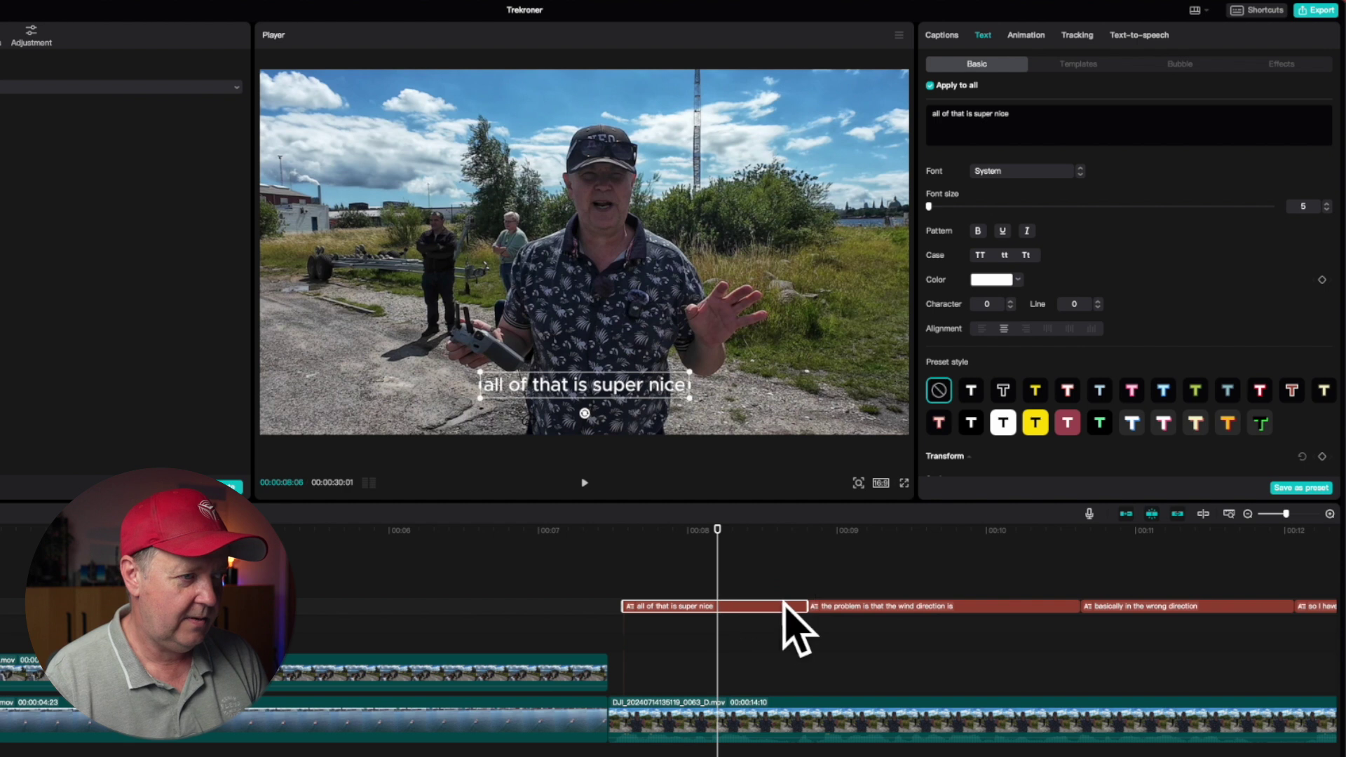
pyautogui.click(1034, 390)
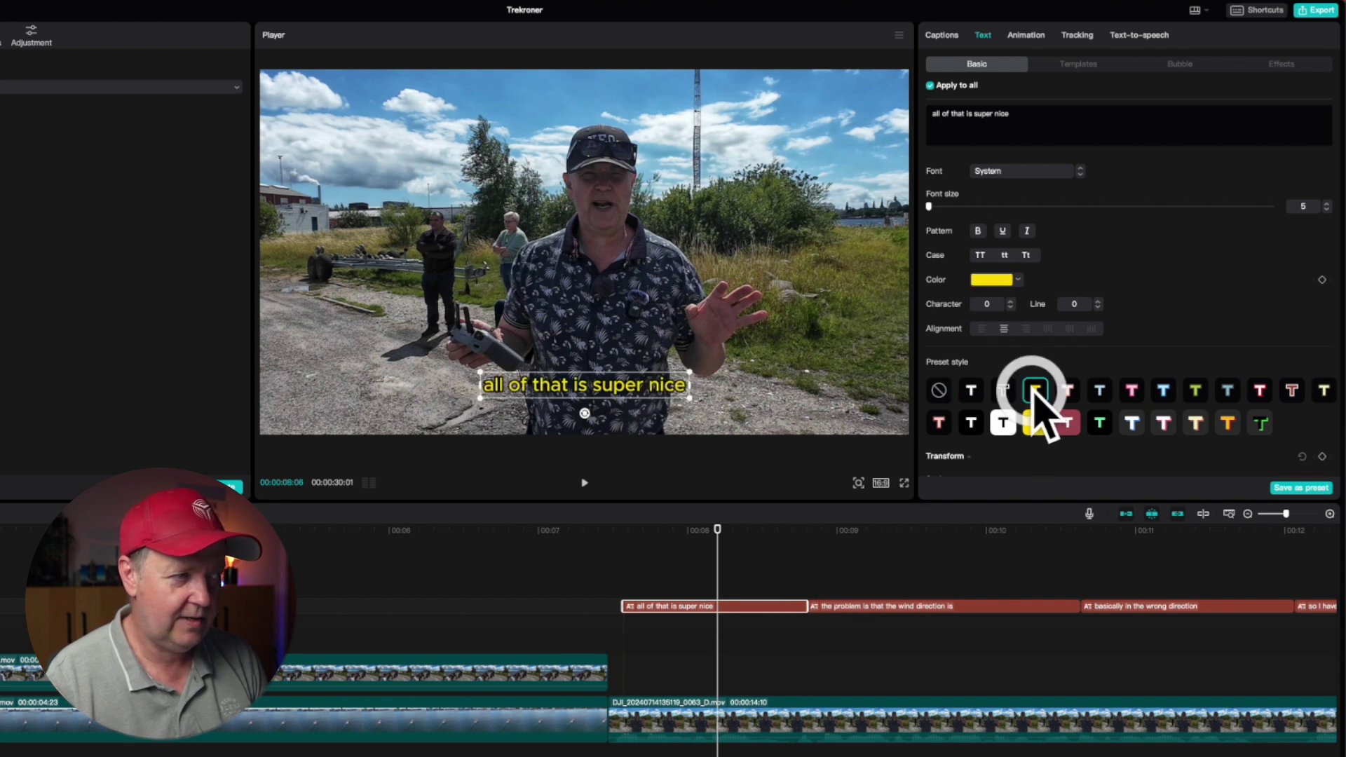
pyautogui.click(623, 585)
pyautogui.press('space')
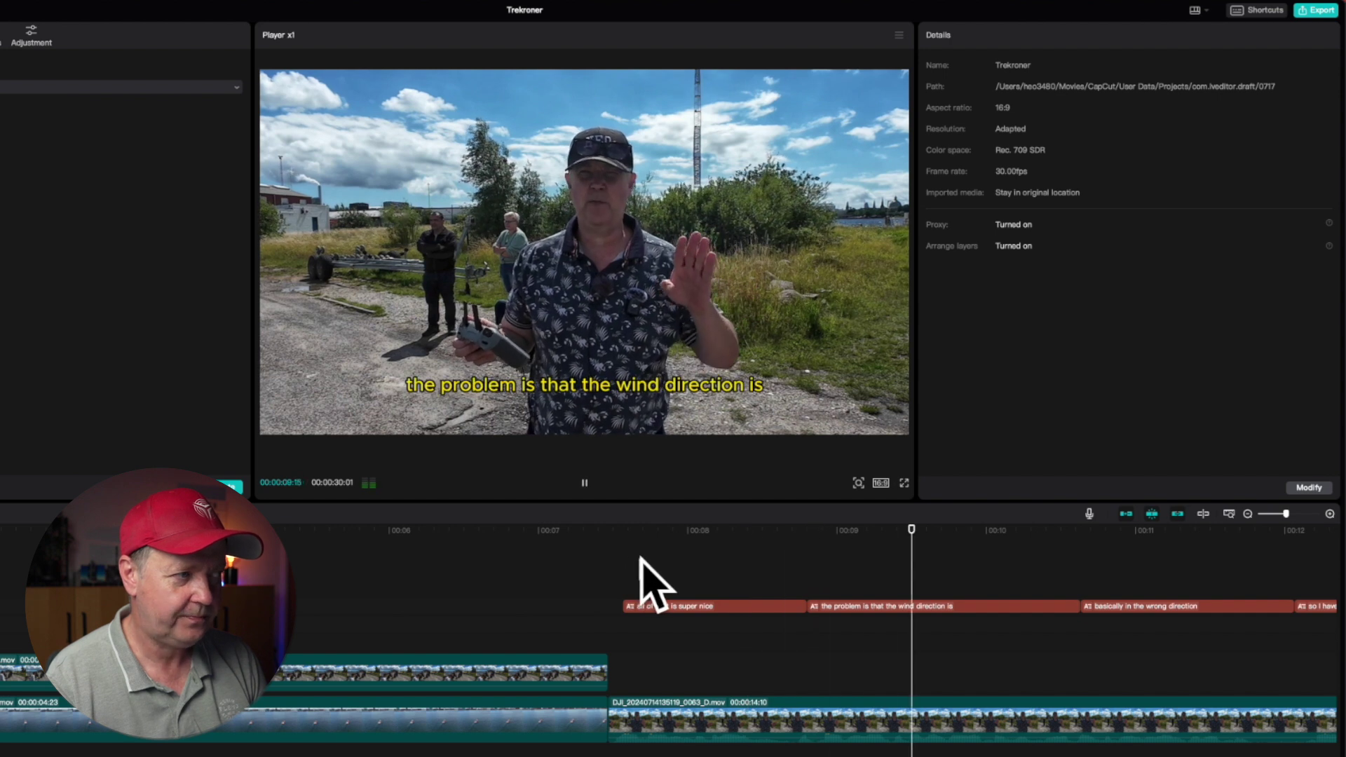
pyautogui.press('space')
pyautogui.click(684, 558)
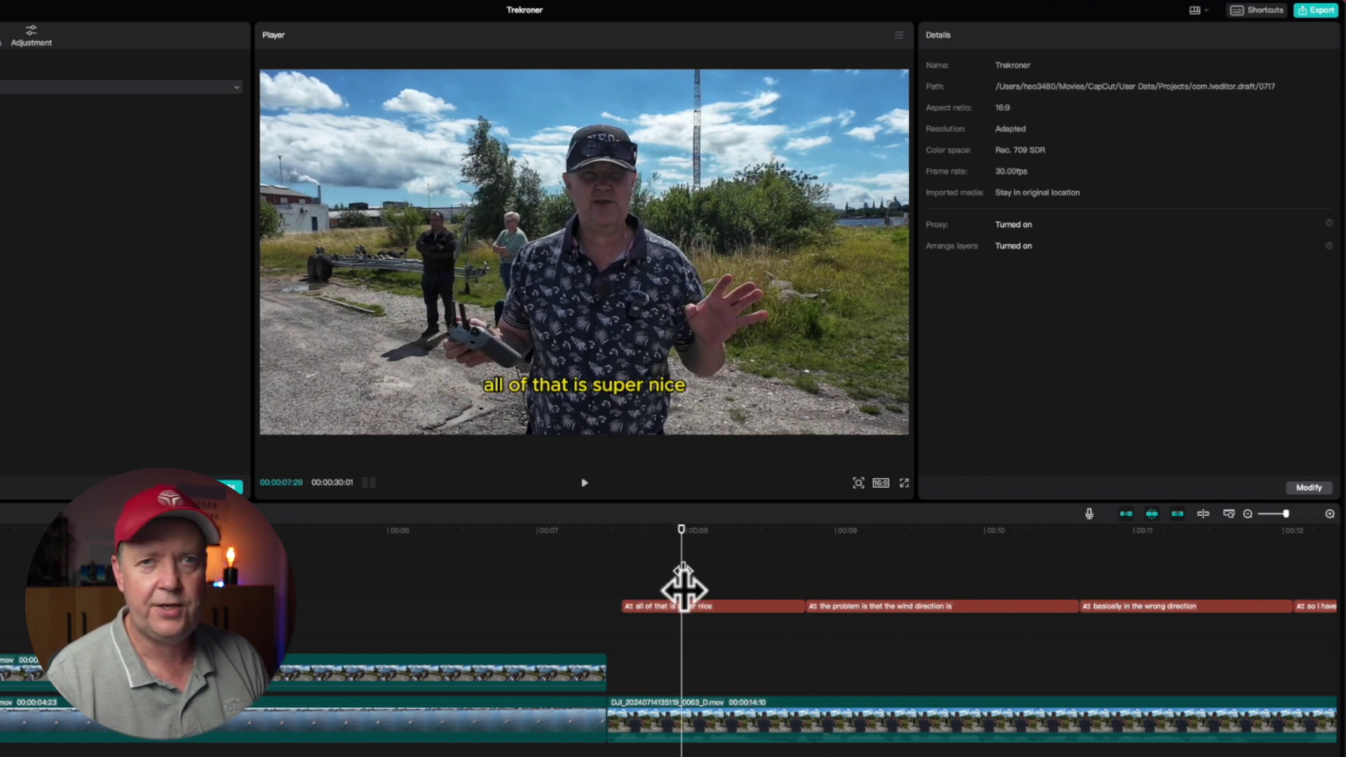